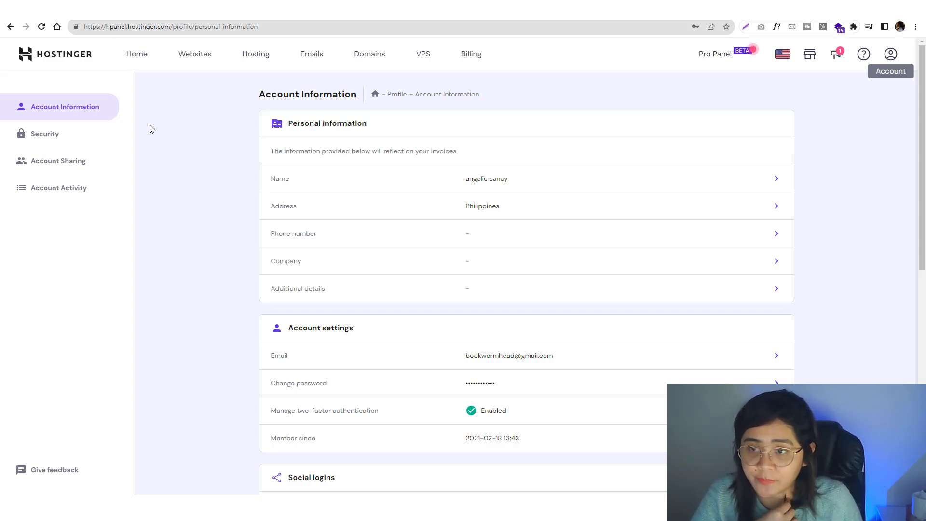
Return to the hPanel home dashboard and scroll through its hosting overview.
click(145, 63)
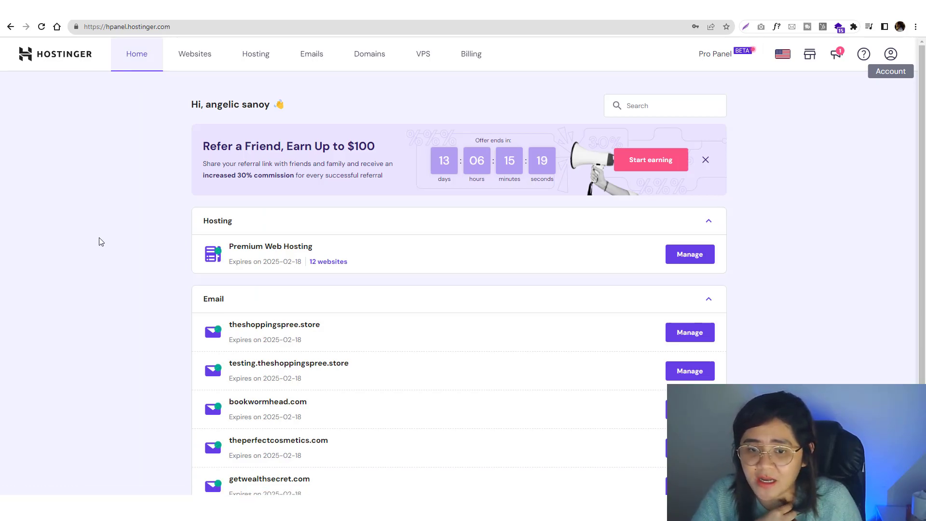
scroll(101, 242, down, 2)
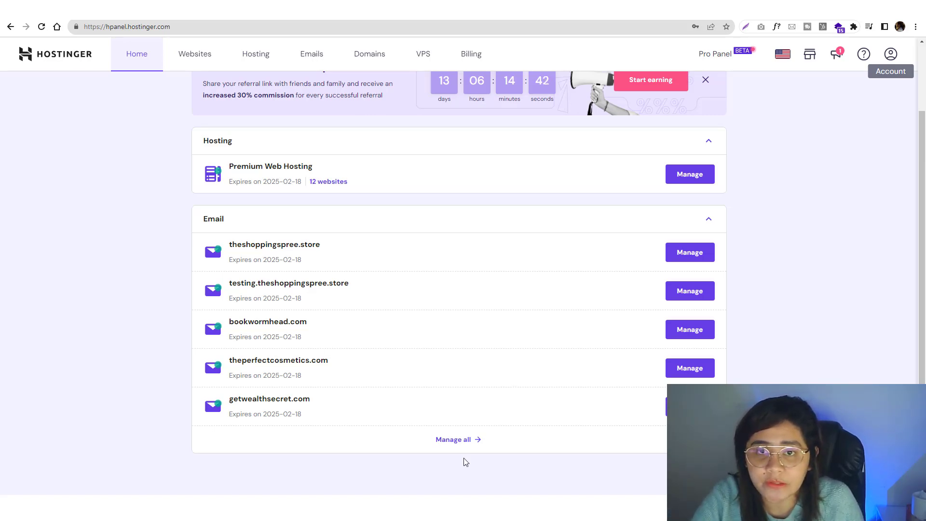
scroll(423, 429, up, 2)
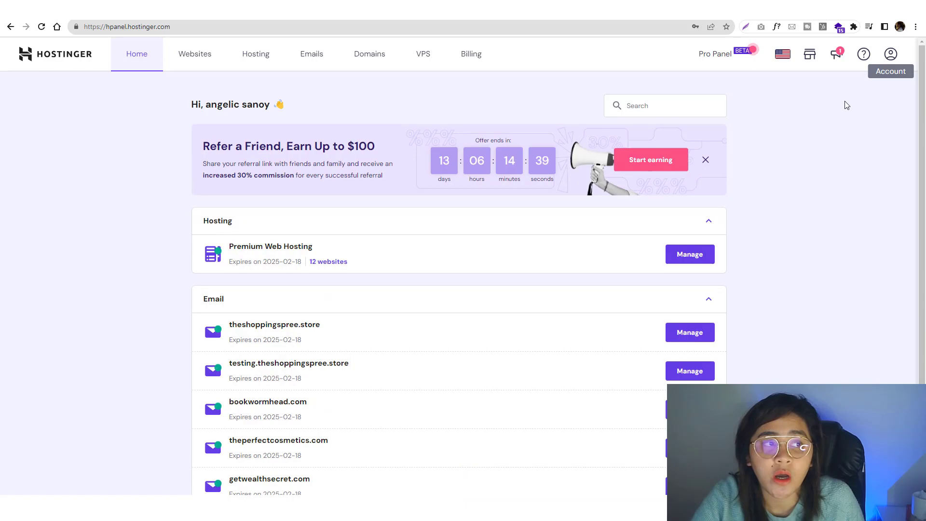
Open Account Information from the account menu and review the two-factor authentication settings.
click(890, 55)
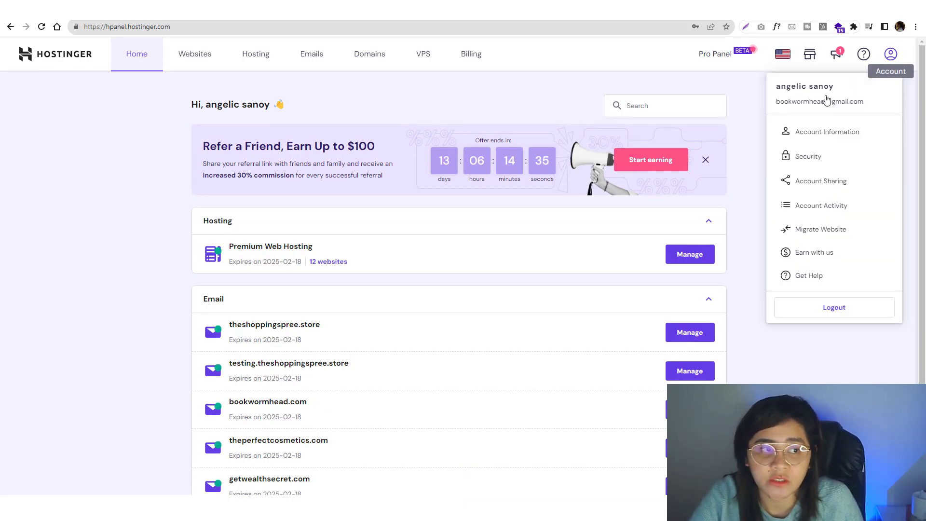
click(795, 131)
click(63, 142)
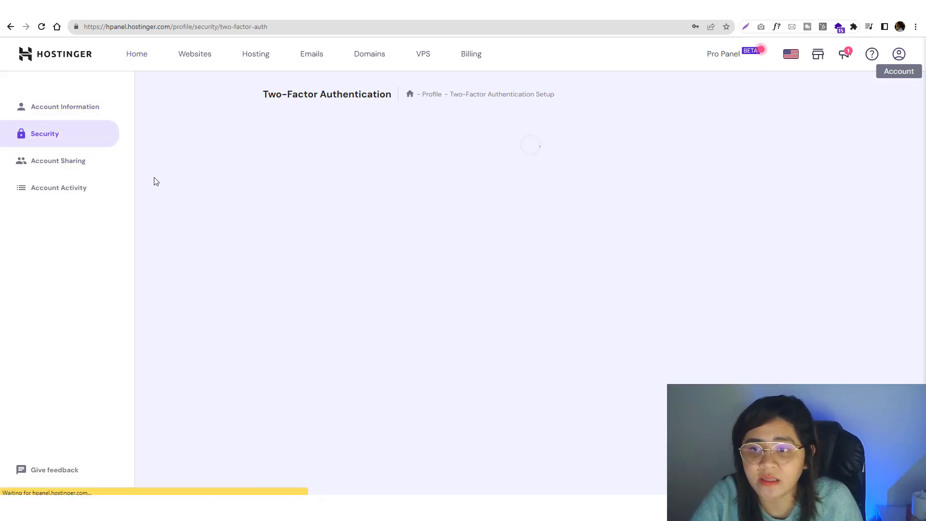
click(44, 109)
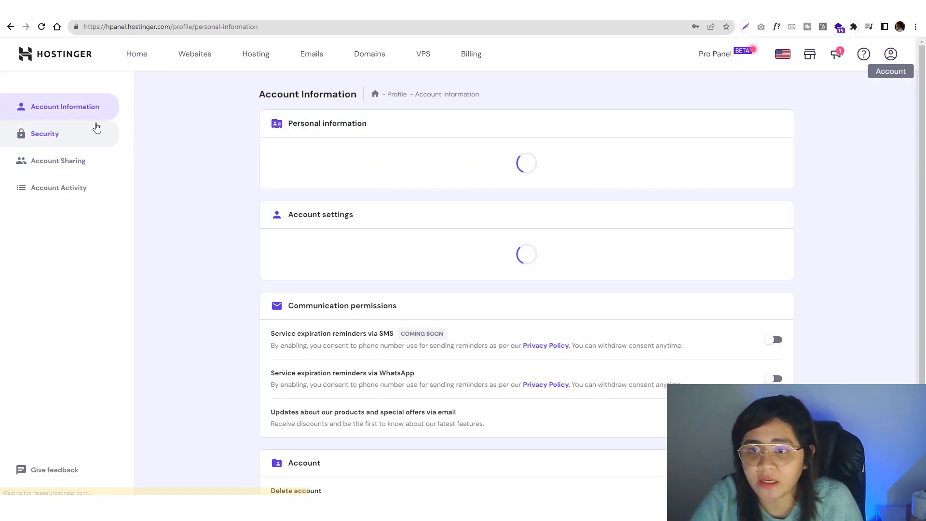
scroll(348, 257, down, 10)
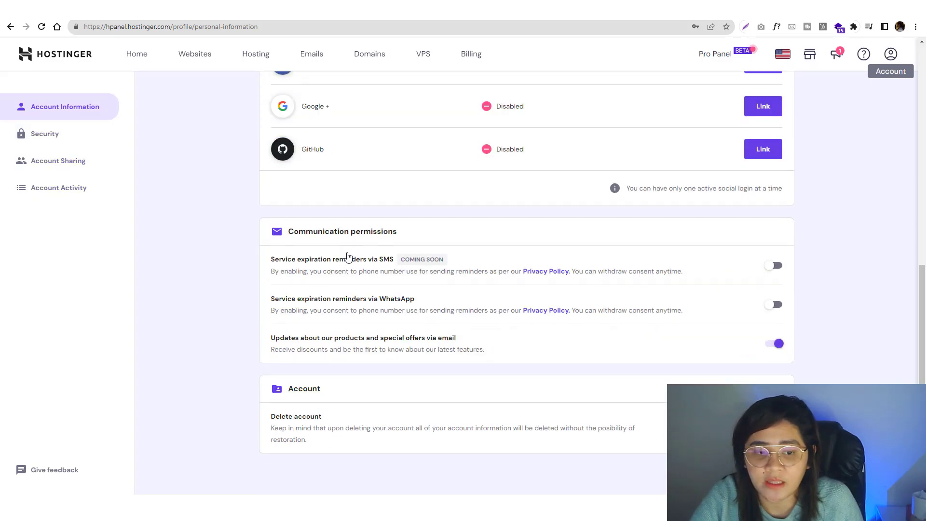
scroll(348, 257, up, 10)
click(92, 141)
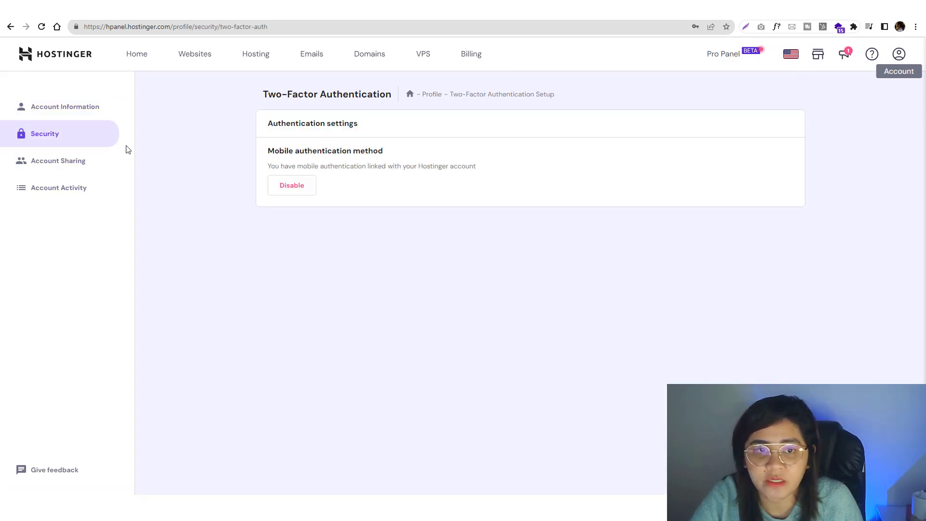
Check who has access on Account Sharing, then go back to the home dashboard.
click(49, 162)
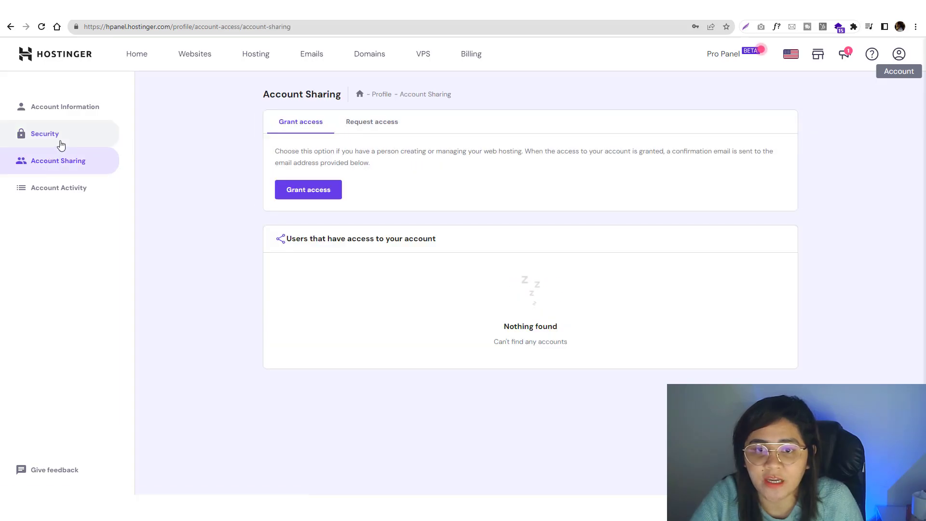
click(60, 144)
click(60, 157)
click(58, 142)
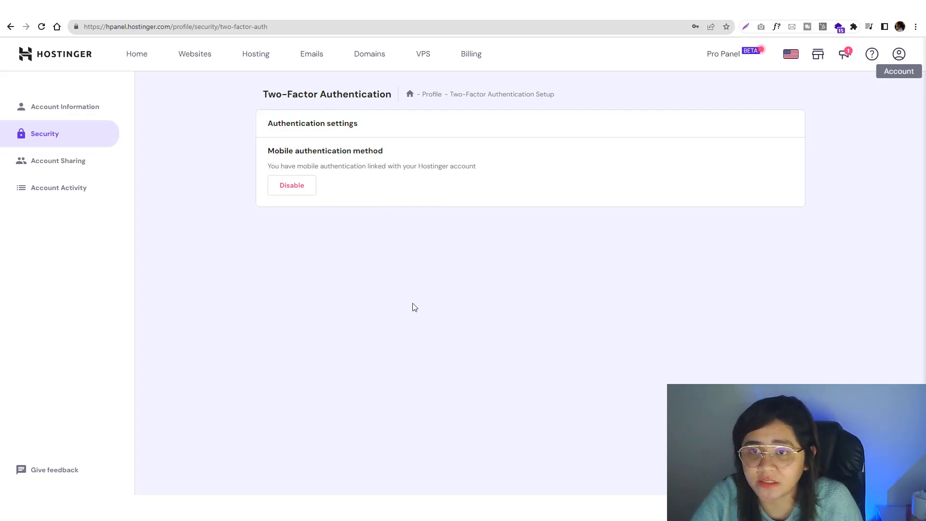
click(127, 52)
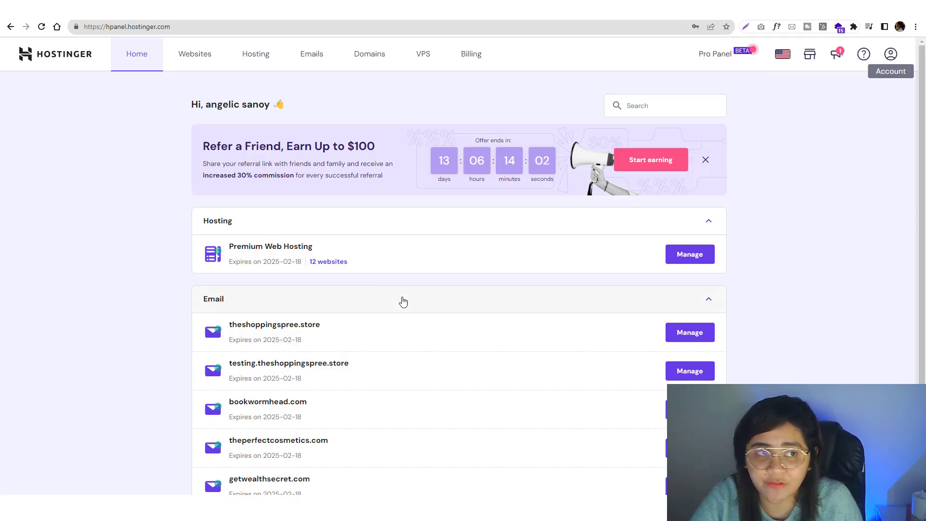
scroll(403, 302, down, 2)
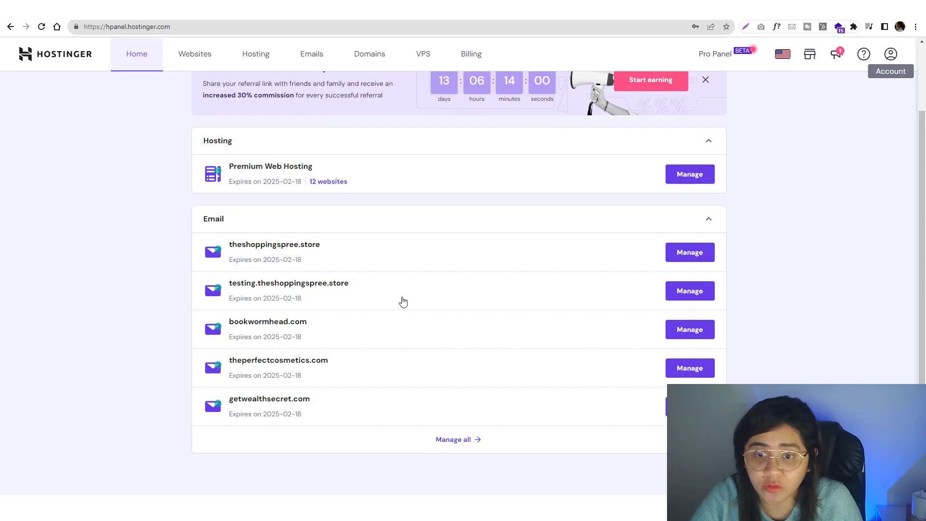
Open and scroll through the email management page for bookwormhead.com.
click(690, 330)
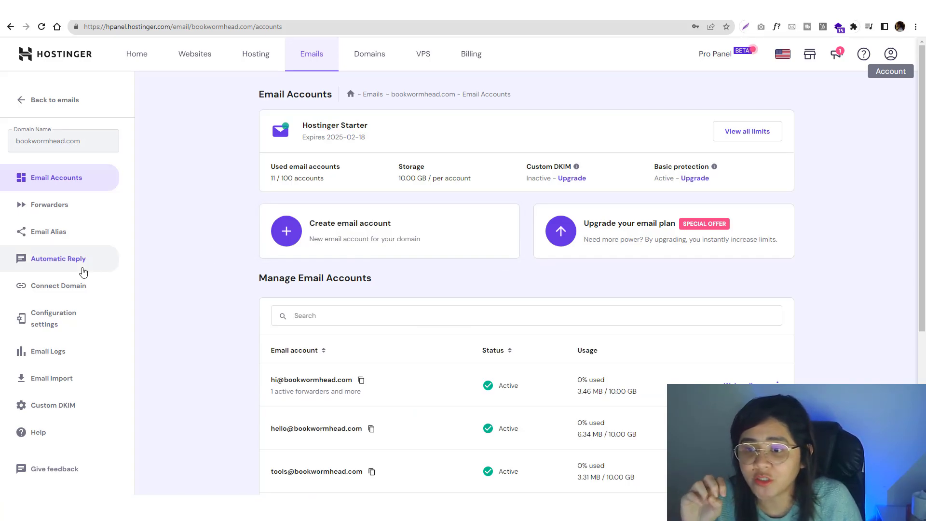
scroll(72, 325, down, 6)
scroll(71, 322, up, 6)
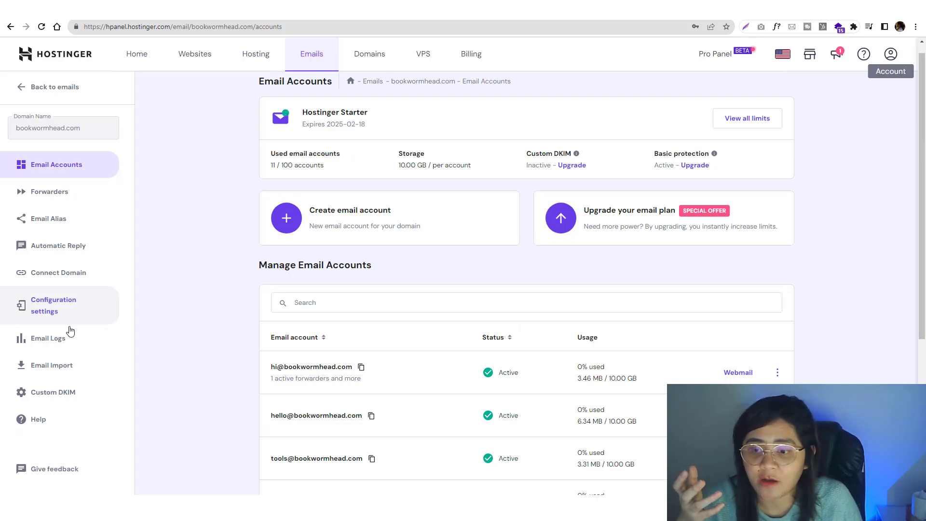
scroll(68, 327, down, 5)
scroll(68, 331, up, 5)
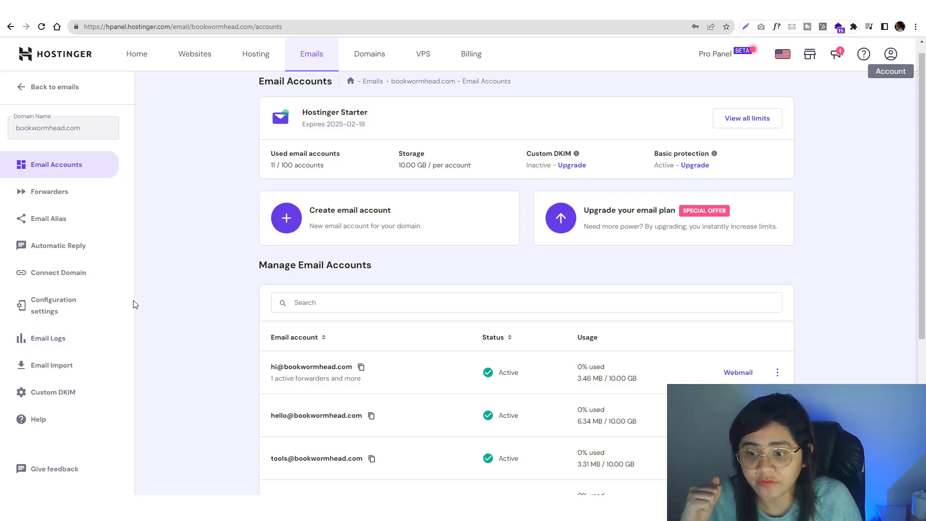
On page 2 of the Websites list, open the bookwormhead.com hosting dashboard.
click(197, 55)
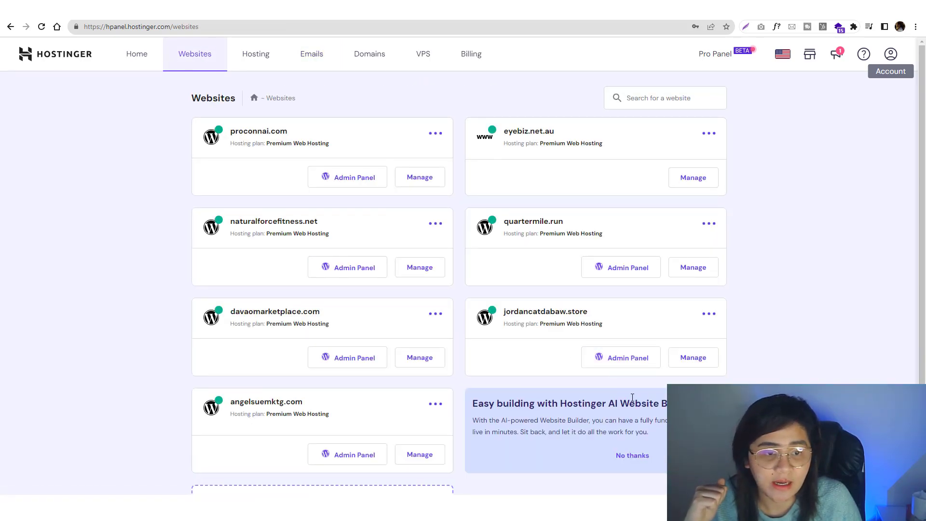
scroll(444, 399, down, 3)
scroll(493, 374, up, 3)
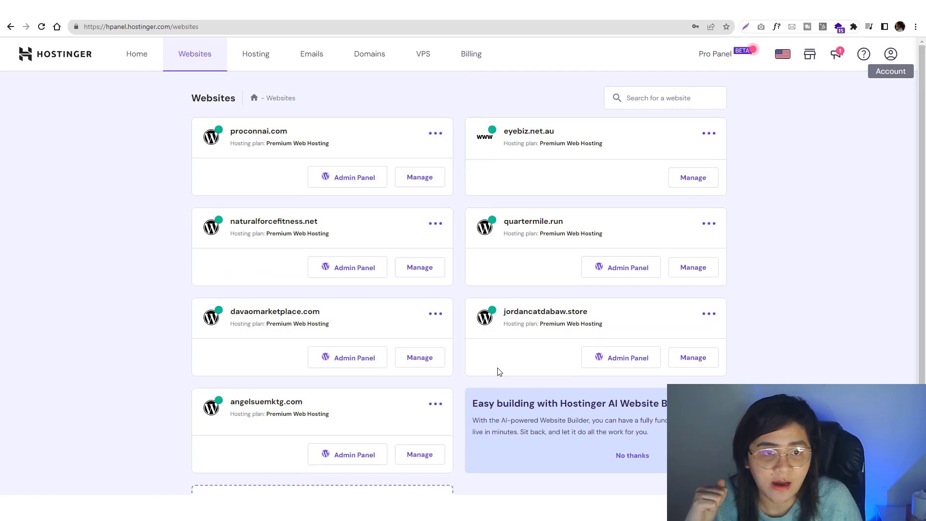
scroll(487, 415, down, 3)
click(482, 459)
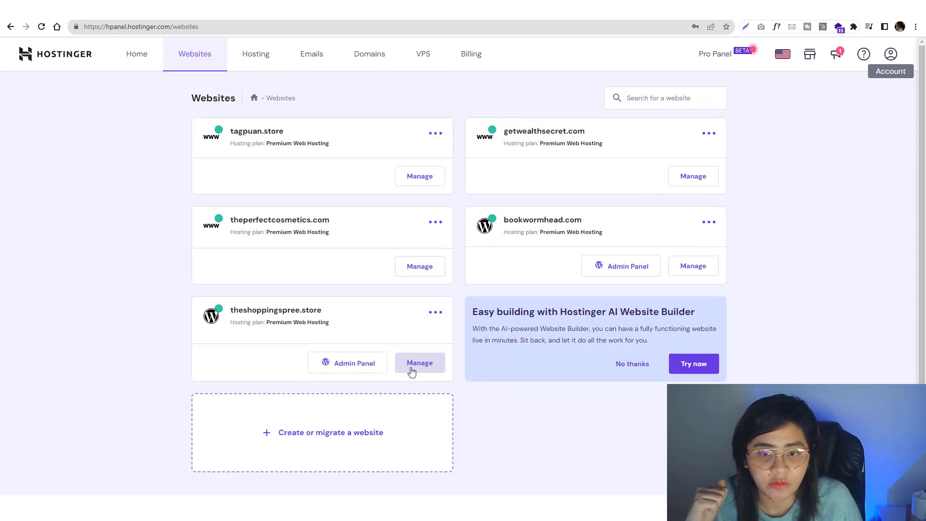
click(694, 265)
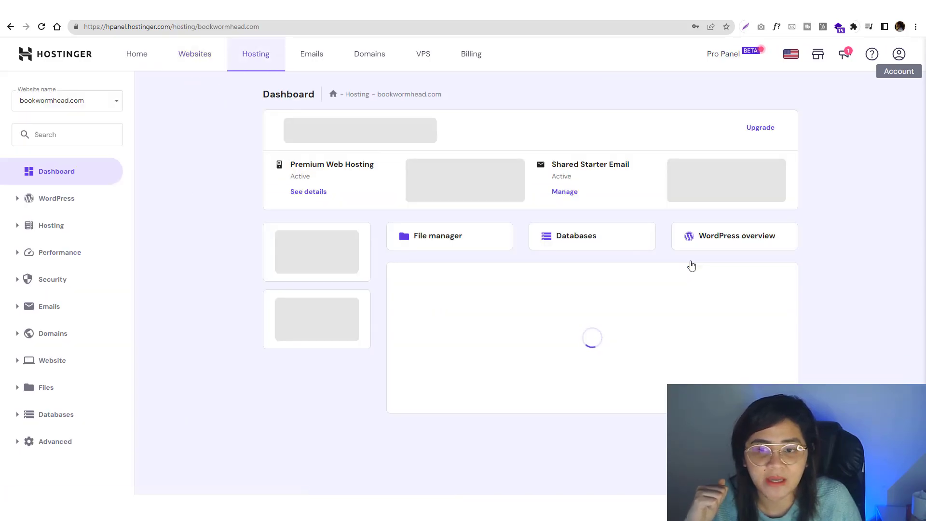
Open File Manager from the sidebar's Files section.
click(76, 361)
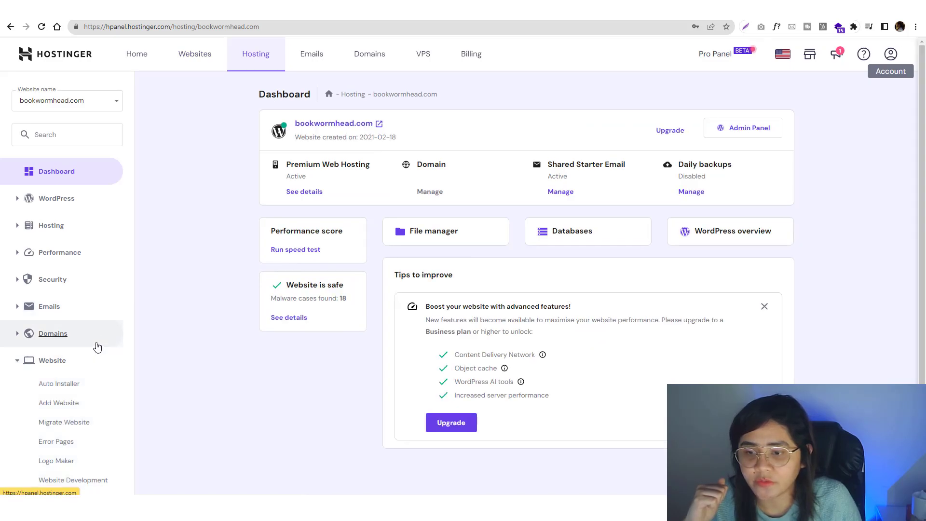
scroll(97, 347, down, 2)
click(52, 417)
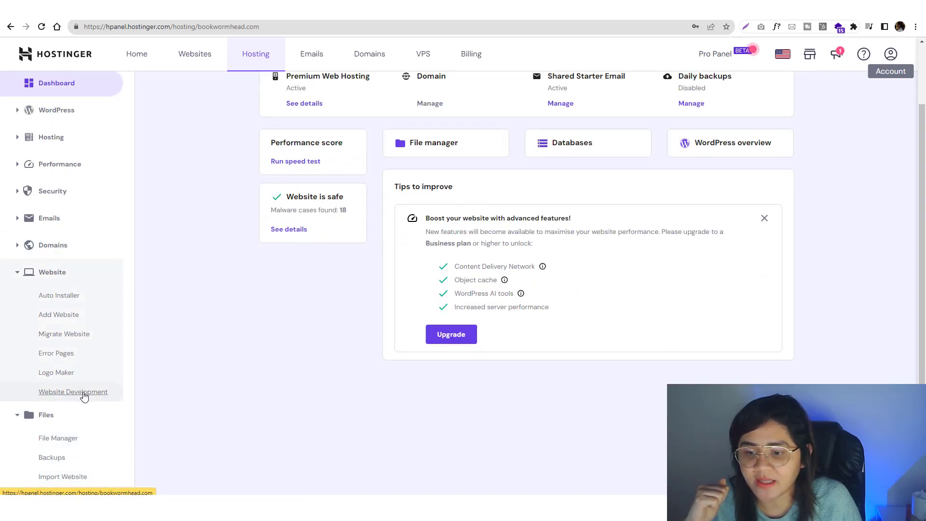
scroll(85, 393, down, 2)
click(84, 324)
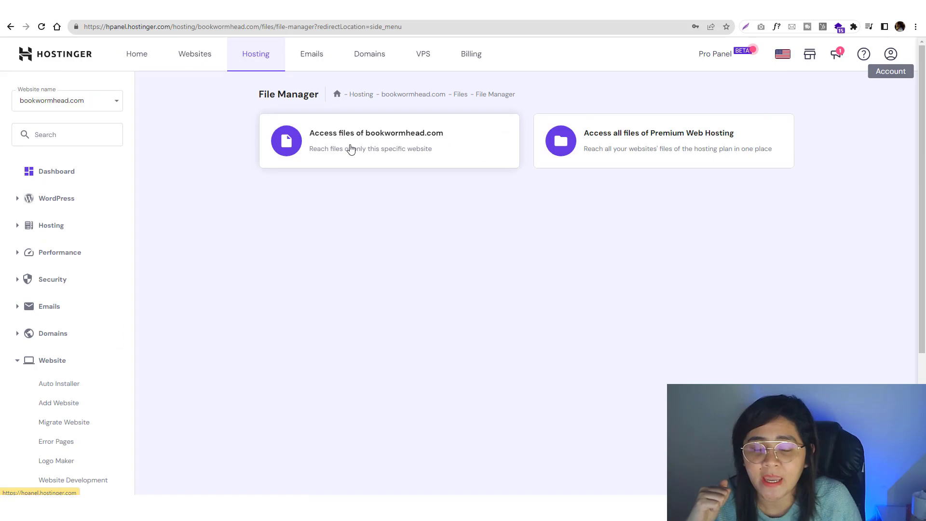
Browse bookwormhead.com's files and start, then cancel, compressing public_html.
click(351, 150)
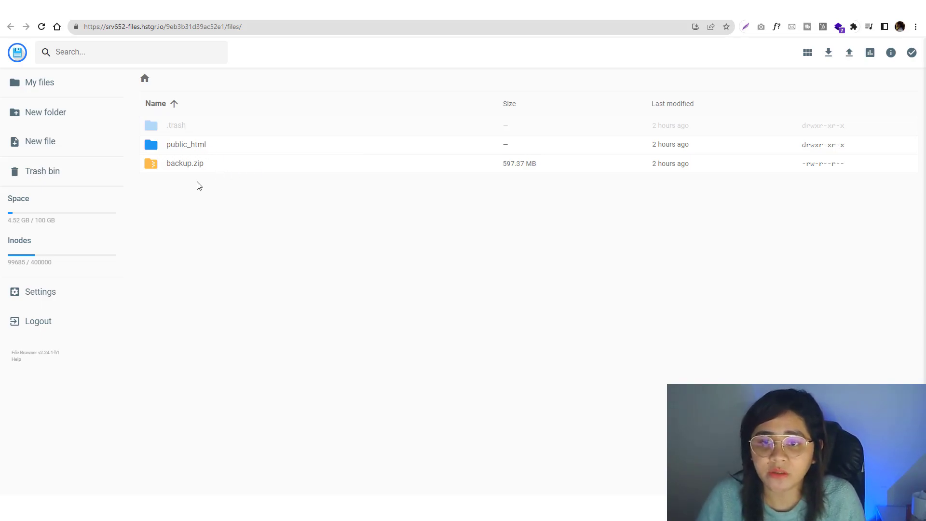
double_click(203, 145)
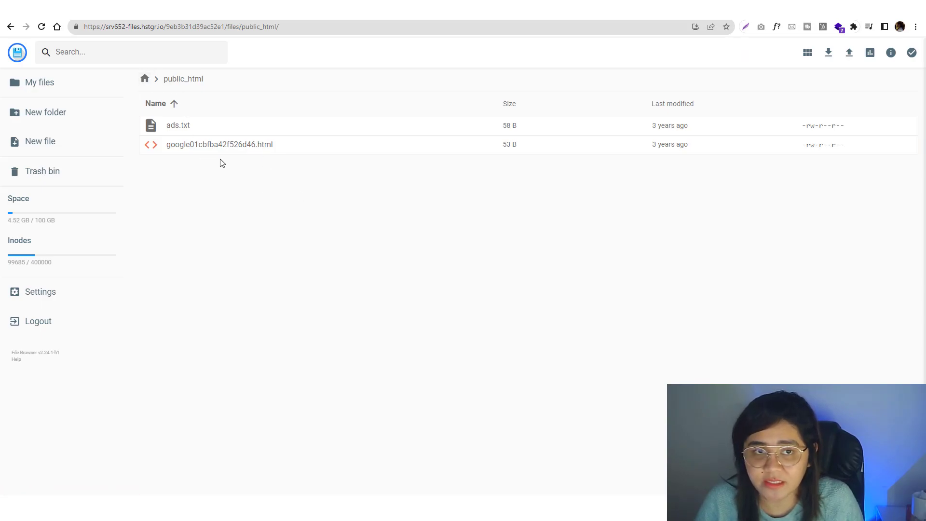
click(145, 78)
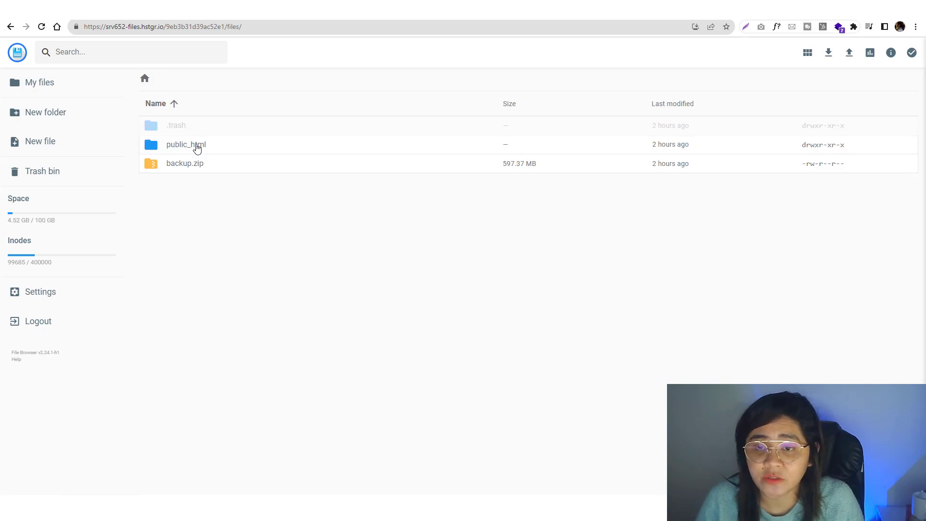
right_click(196, 151)
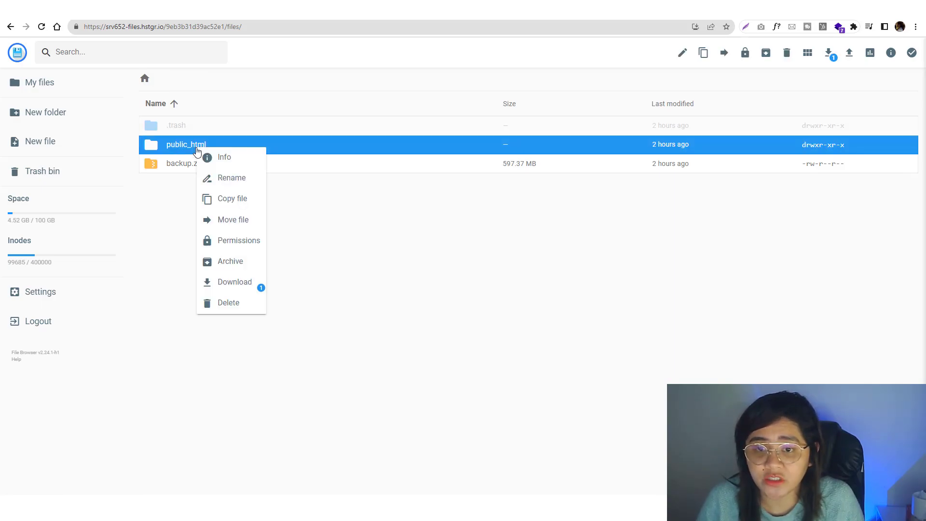
click(237, 262)
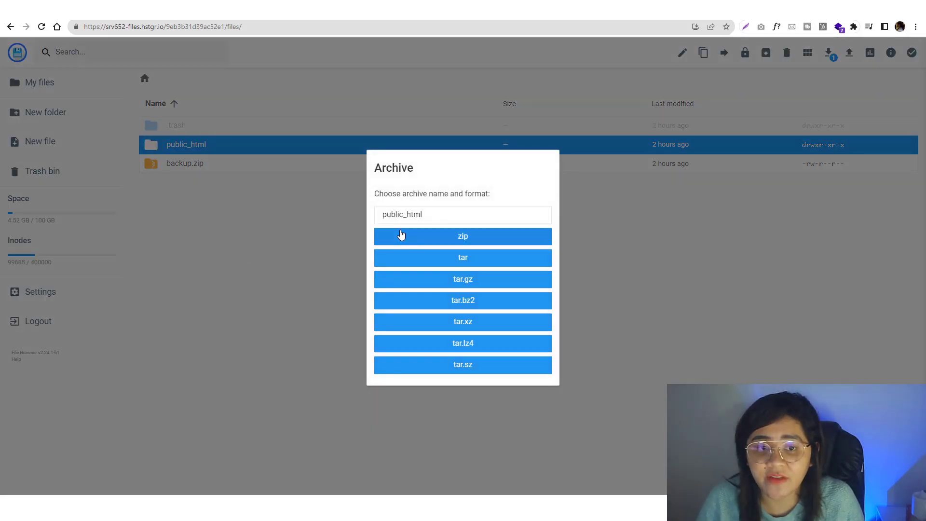
click(613, 253)
Reopen public_html and inspect the options for google01cbfba42f526d46.html.
double_click(187, 151)
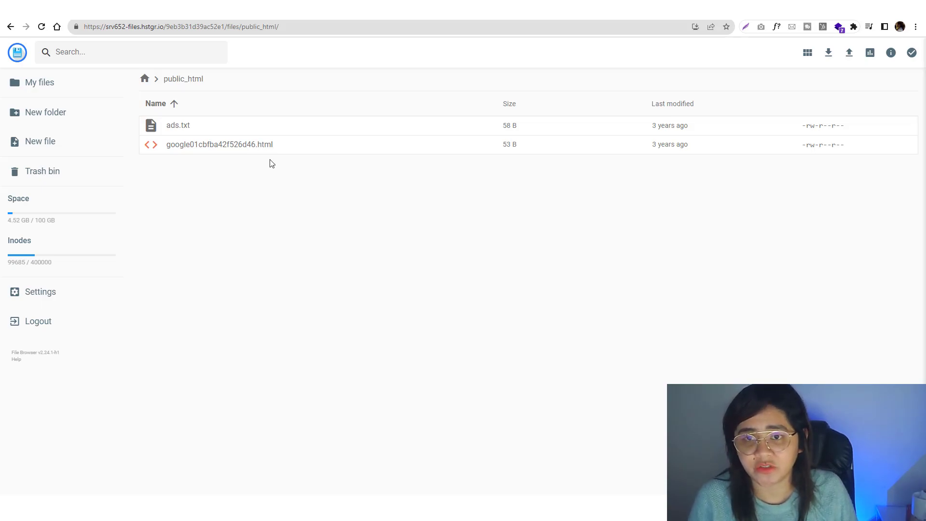
right_click(206, 146)
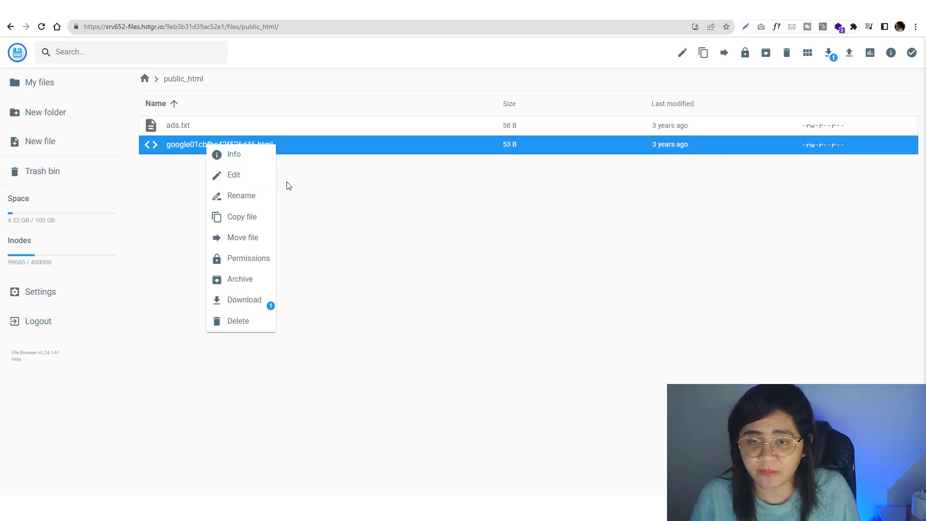
click(314, 196)
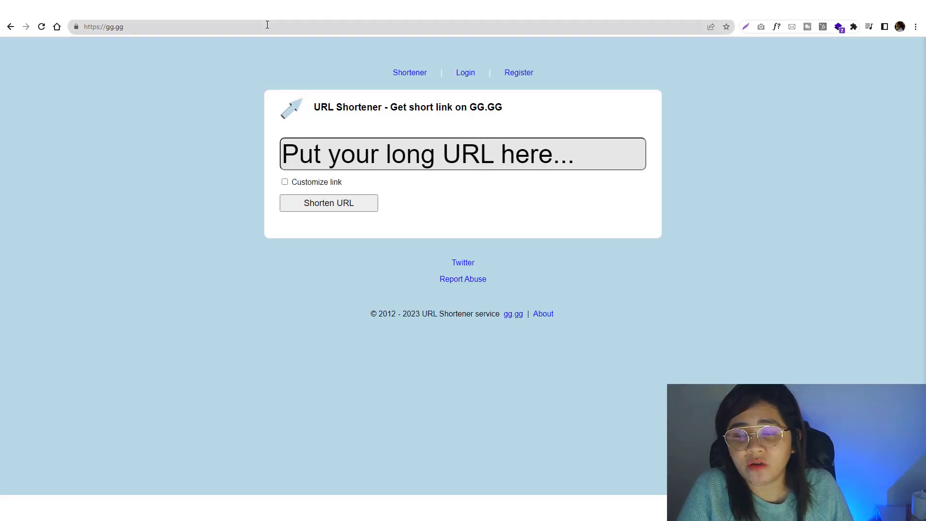
Load the gg.gg/Updates12 link showing its spam-ban notice, then return to File Manager.
click(267, 25)
text(book)
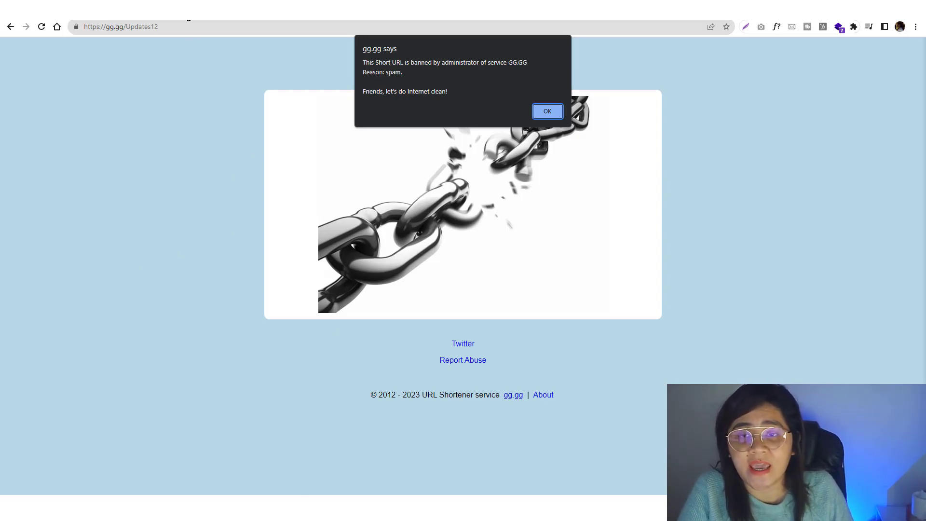
click(198, 9)
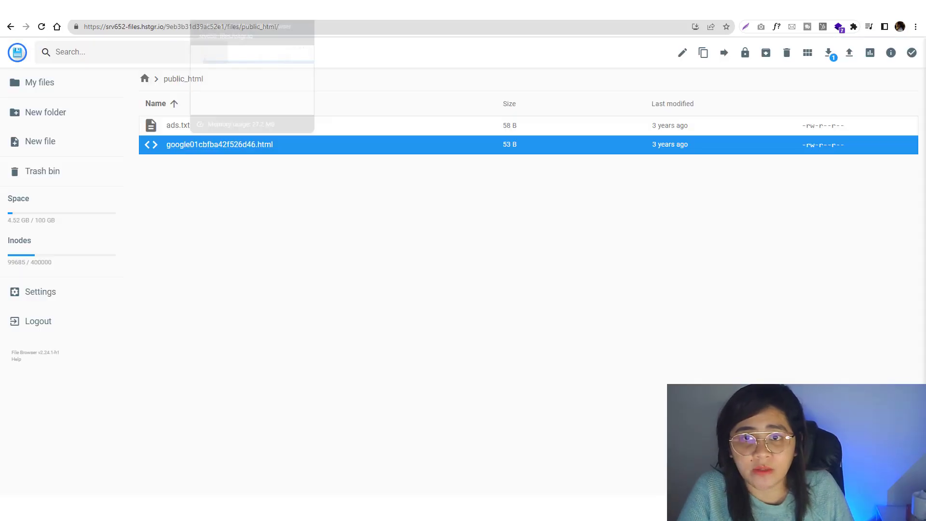
click(203, 28)
key(ctrl+Tab)
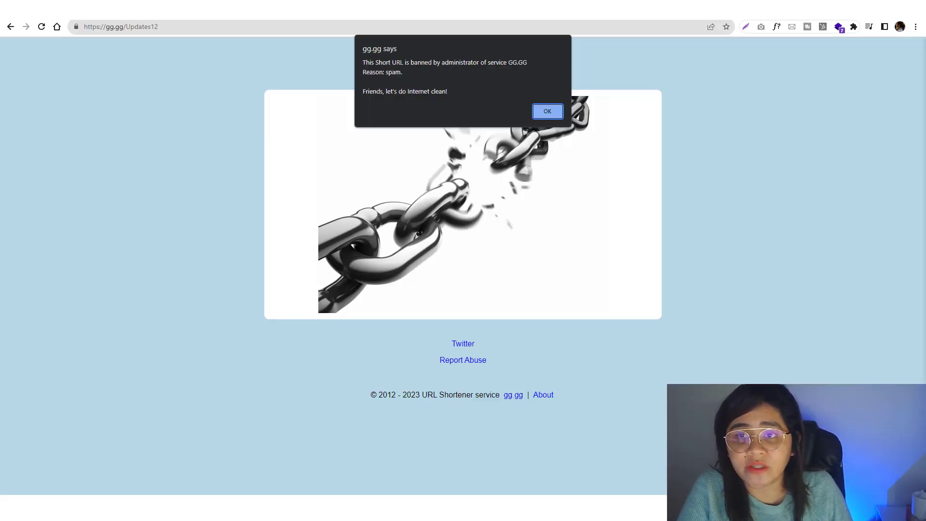
key(ctrl+Tab)
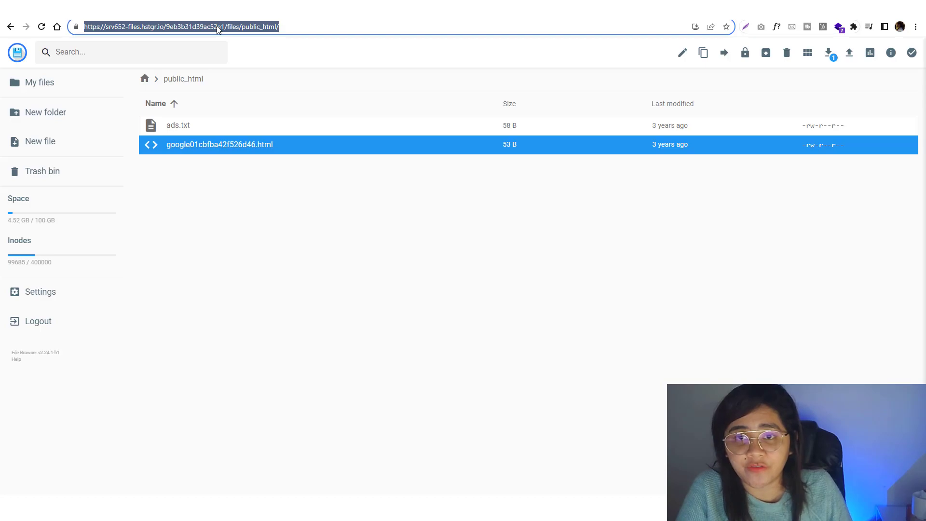
click(217, 27)
key(Return)
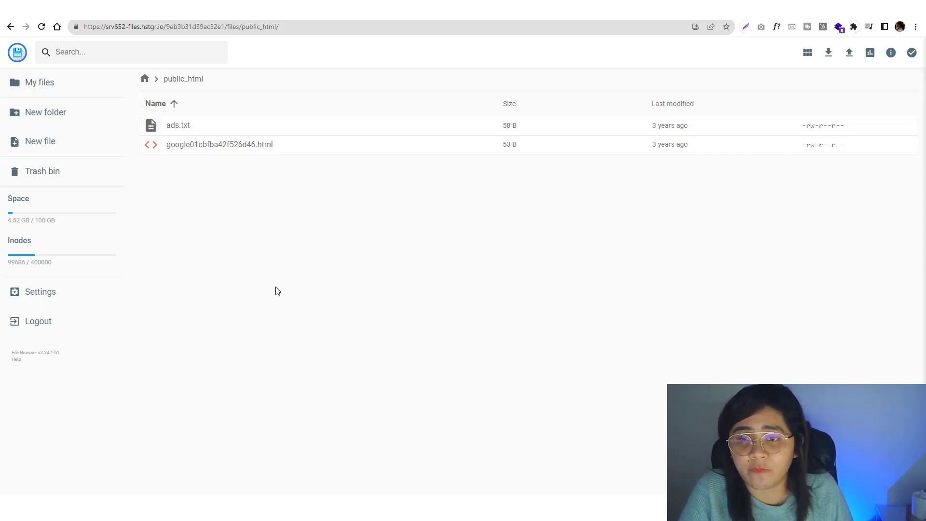
Open bookwormhead.com's DNS Zone Editor and scroll through its DNS records.
click(150, 87)
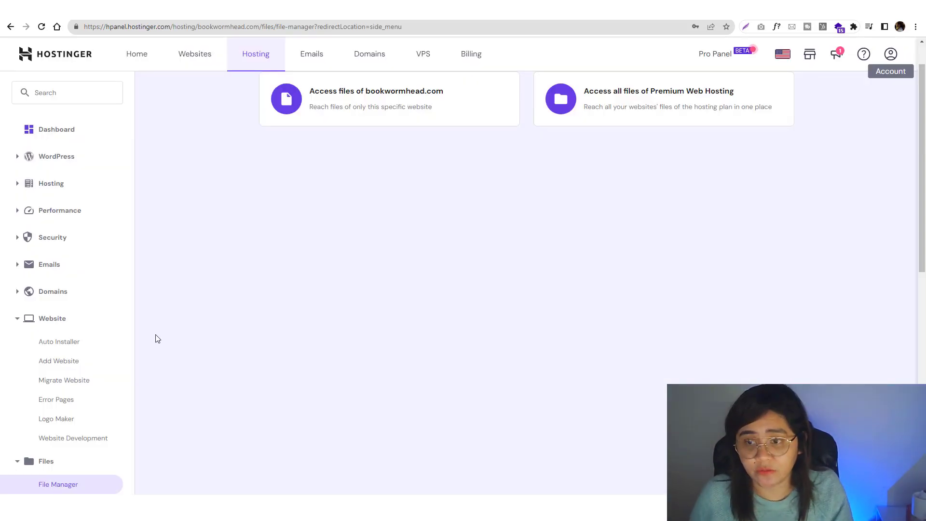
click(79, 302)
scroll(241, 217, down, 5)
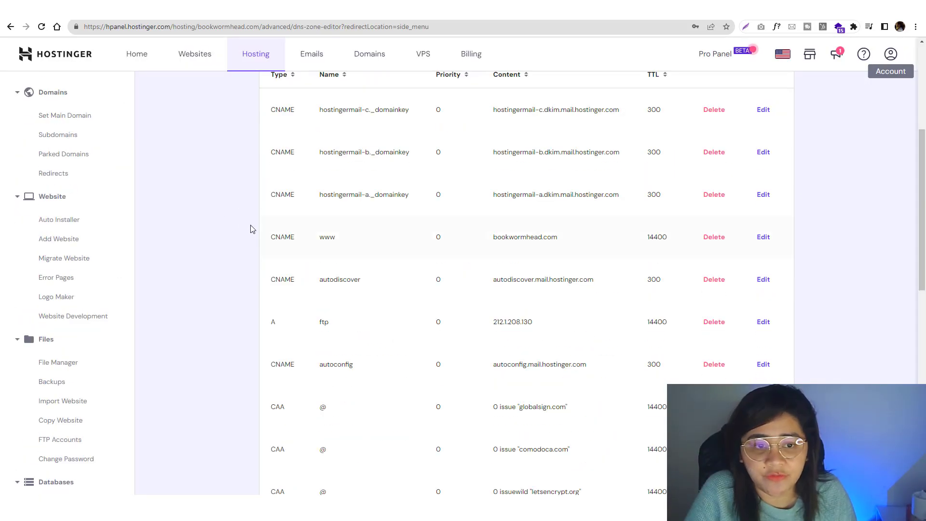
scroll(264, 265, down, 10)
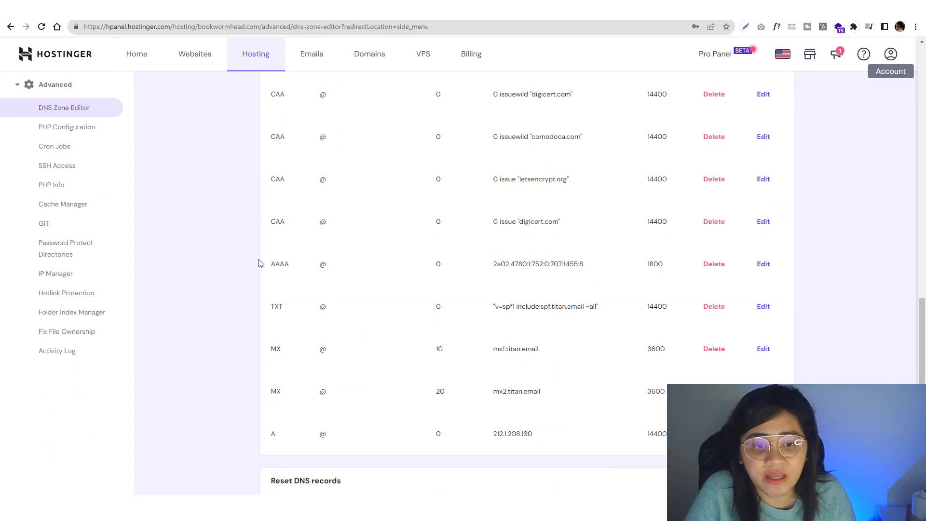
scroll(258, 263, up, 5)
scroll(258, 262, down, 5)
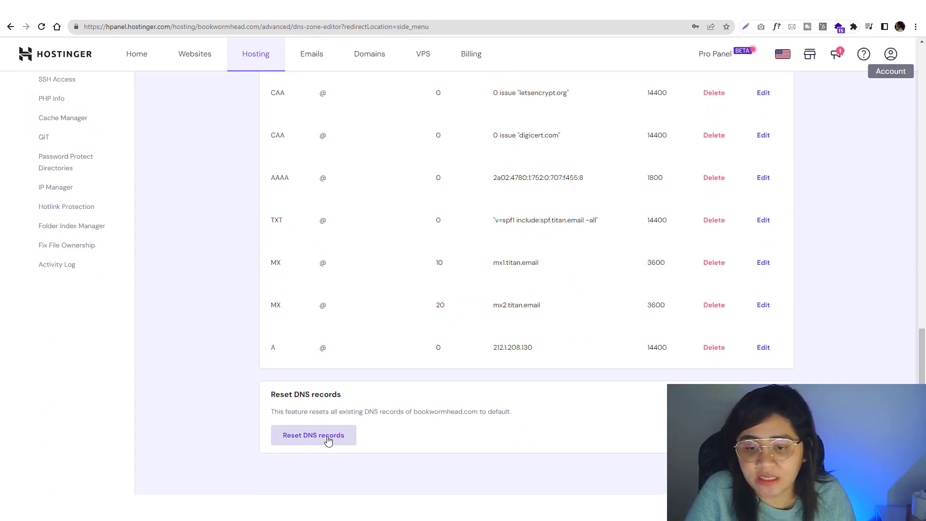
scroll(237, 261, up, 15)
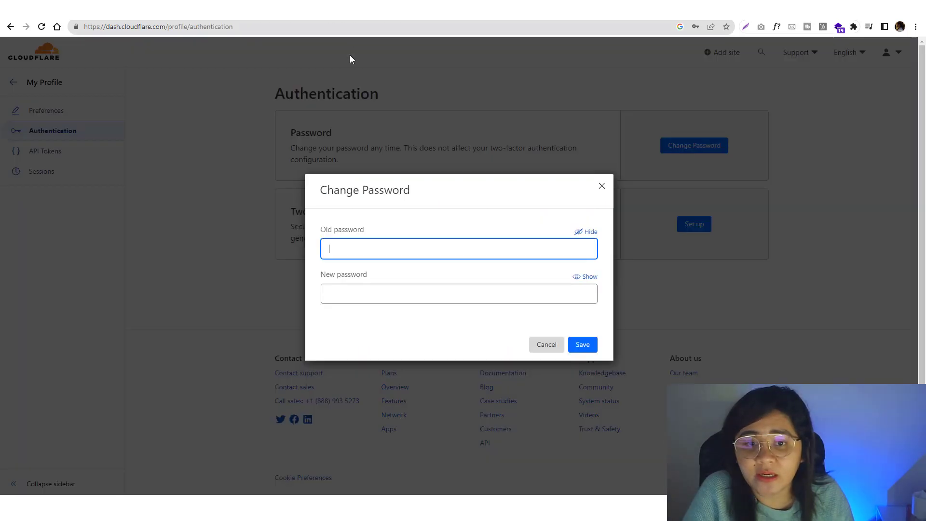
Close the Change Password dialog, then open bookwormhead.com's Page Rules in Cloudflare, finding none.
click(602, 187)
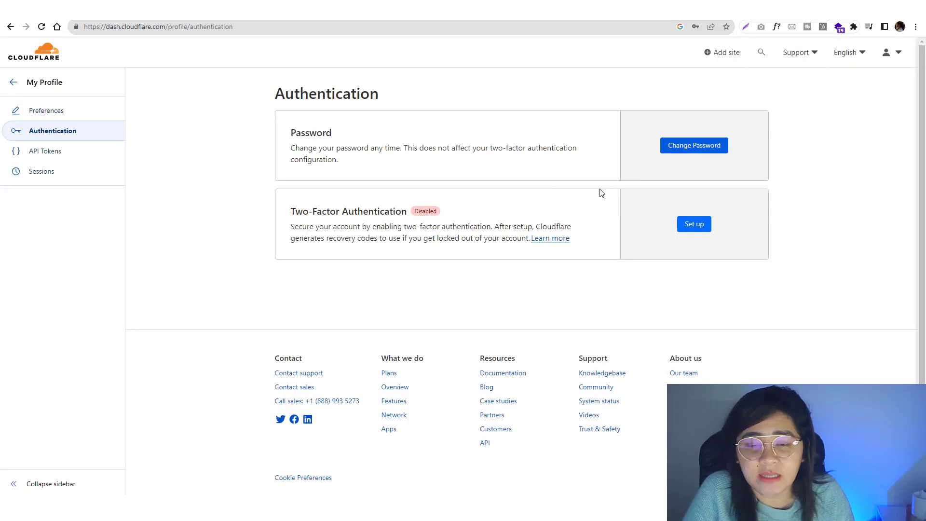
click(28, 82)
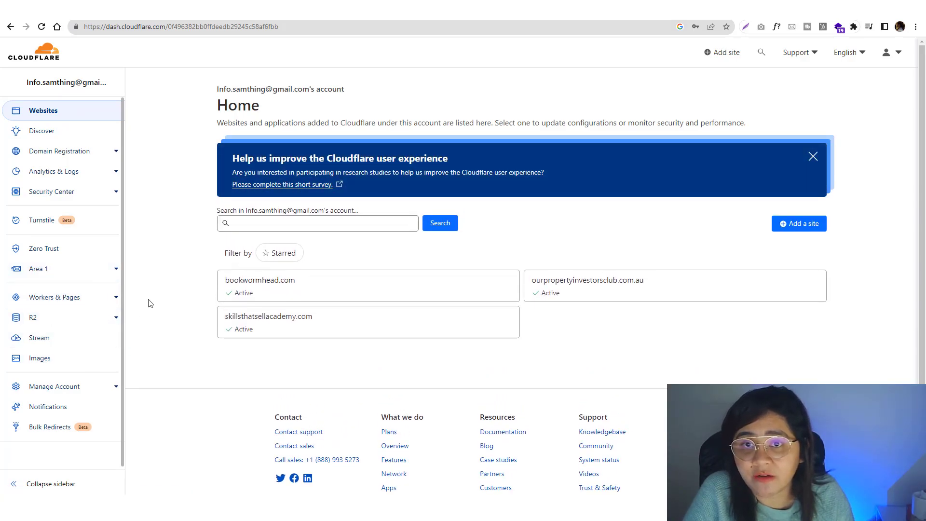
click(221, 9)
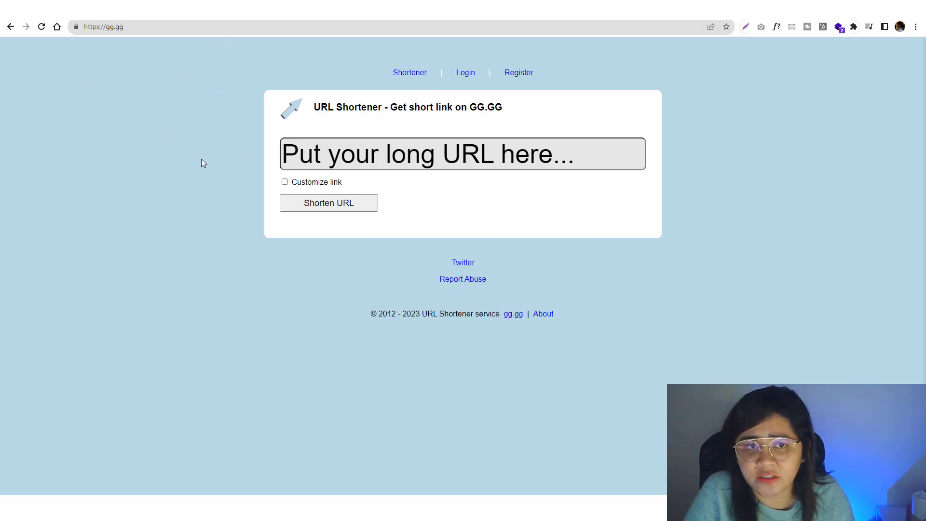
click(126, 8)
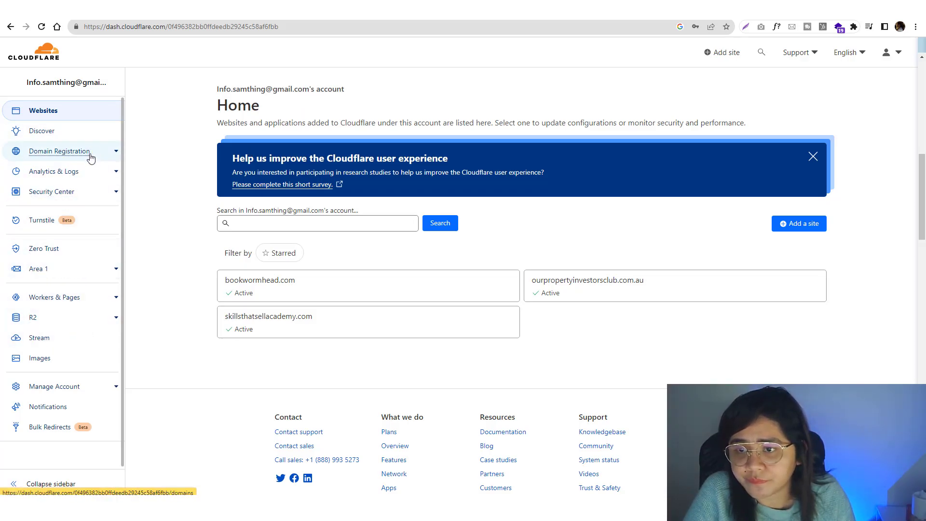
click(287, 293)
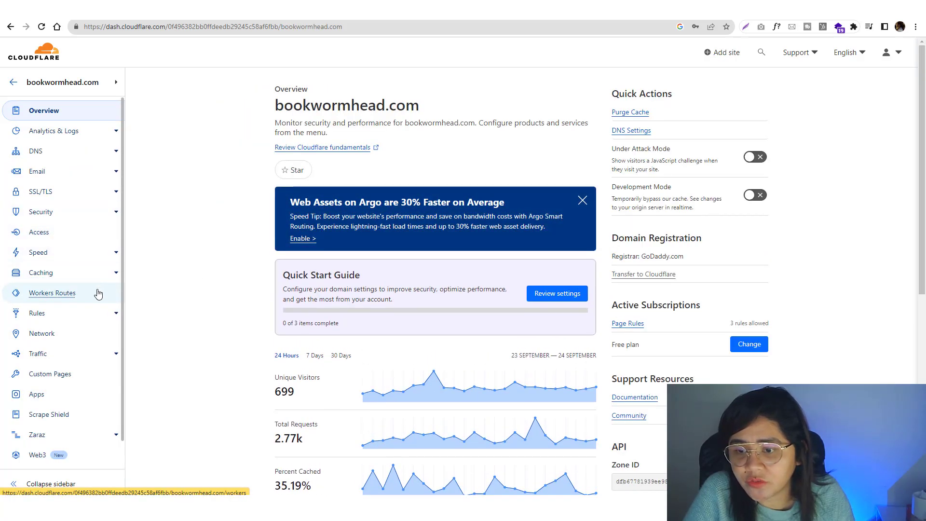
click(101, 314)
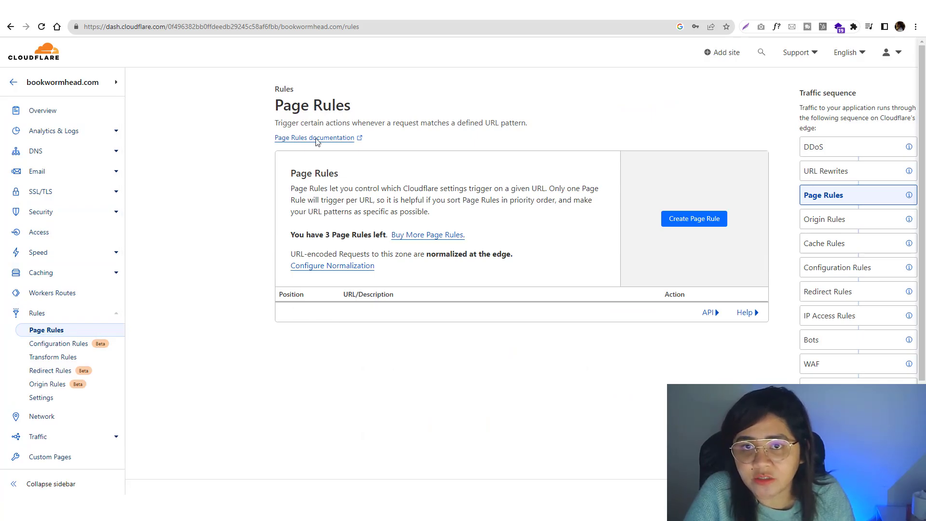
click(242, 18)
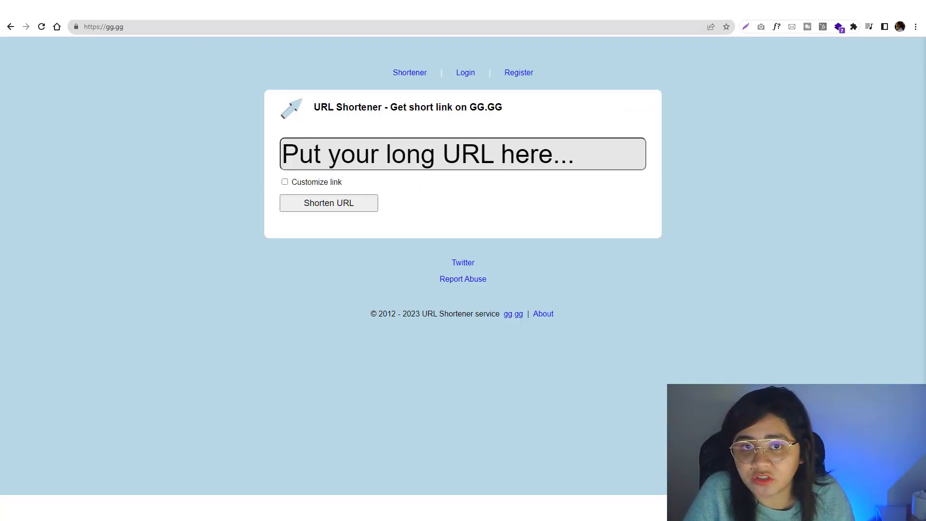
Switch back to the Cloudflare tab with bookwormhead.com's empty Page Rules list.
click(309, 17)
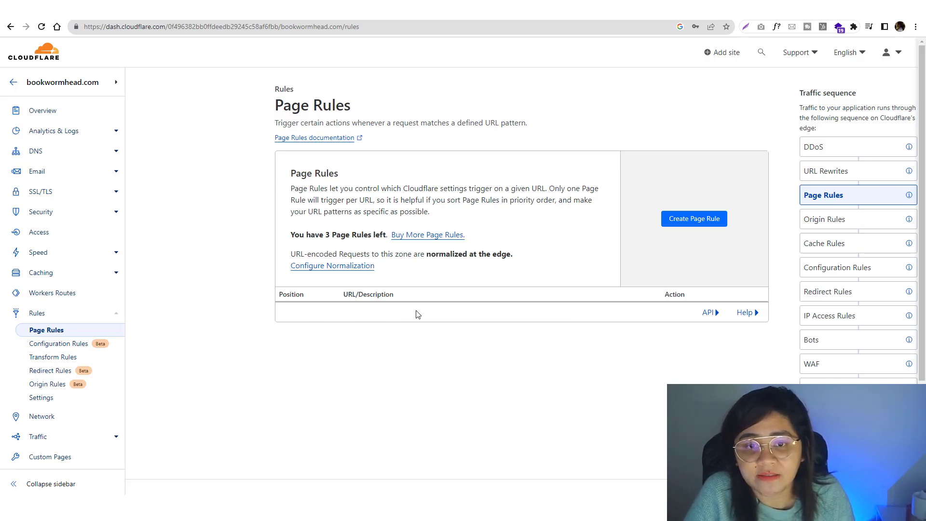
Look through bookwormhead.com's caching overview and cache rules in Cloudflare.
click(84, 274)
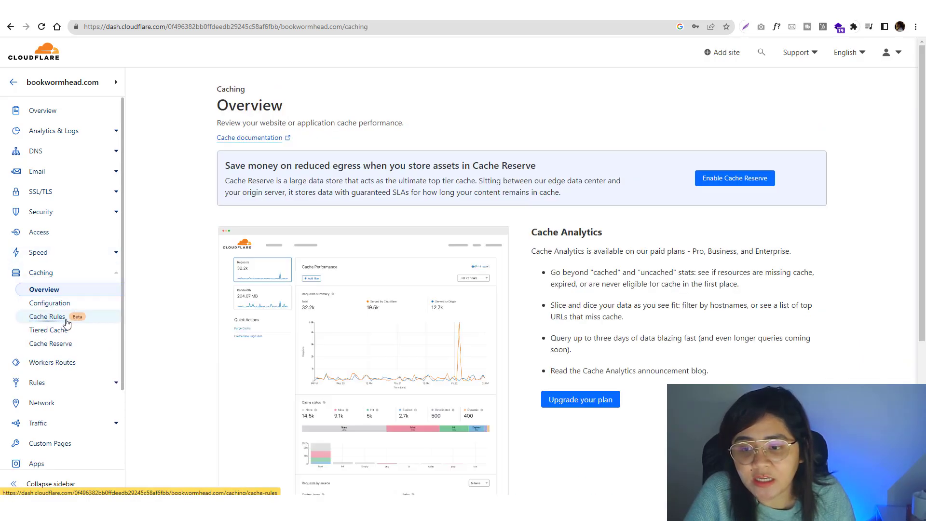
click(109, 385)
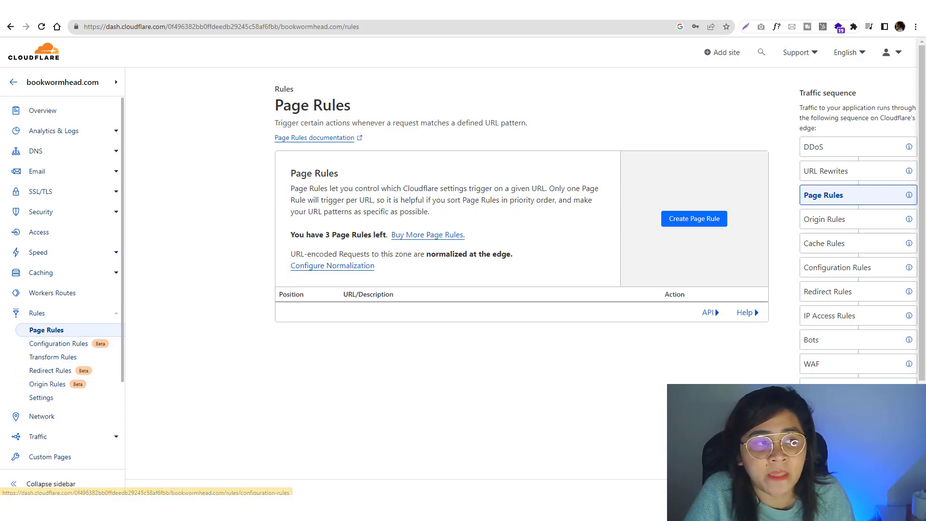
click(892, 52)
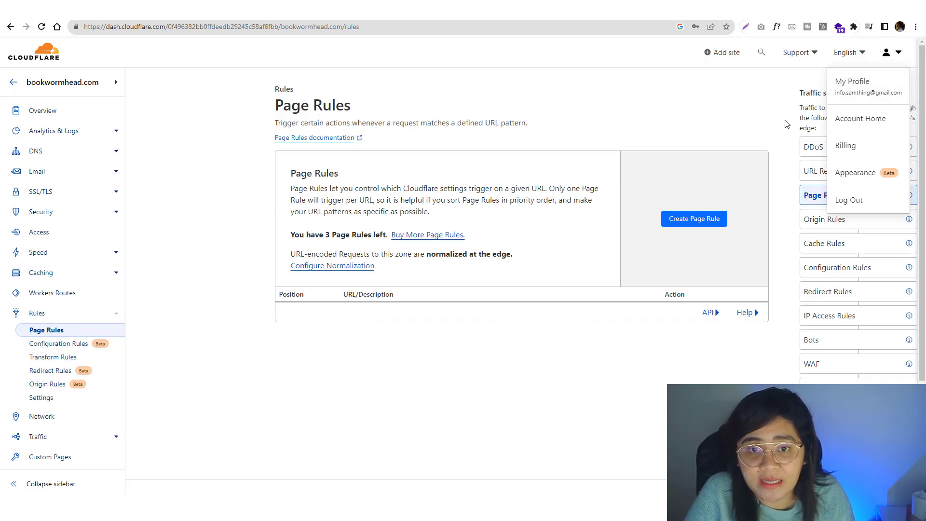
click(89, 274)
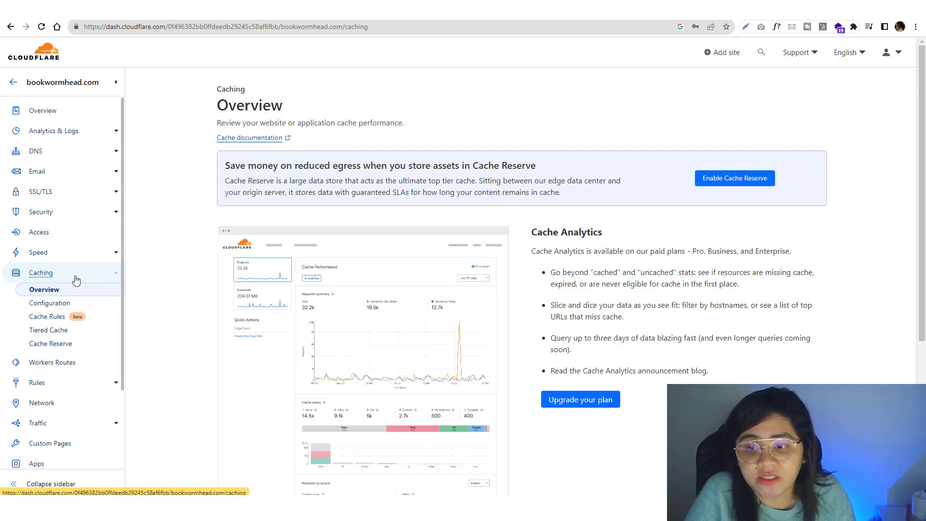
click(63, 320)
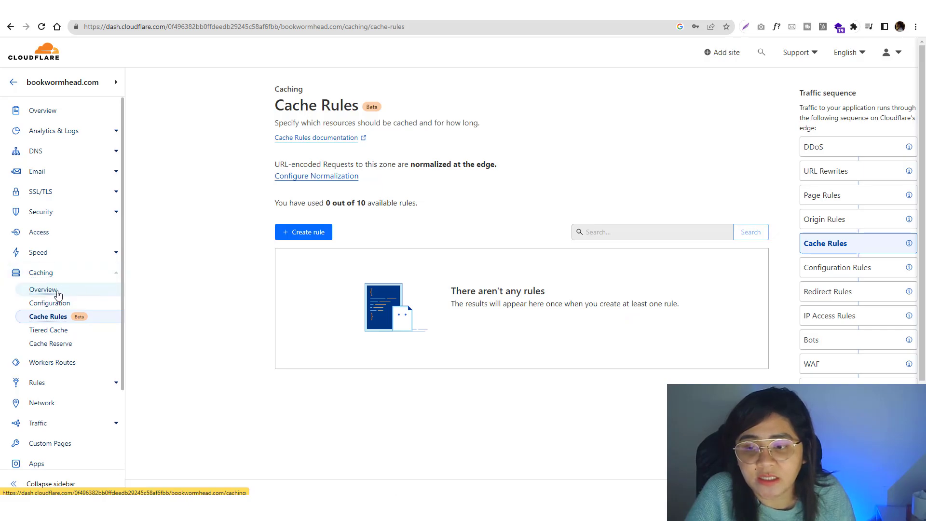
Purge Everything from the Caching Configuration page, then open an Incognito window.
click(60, 303)
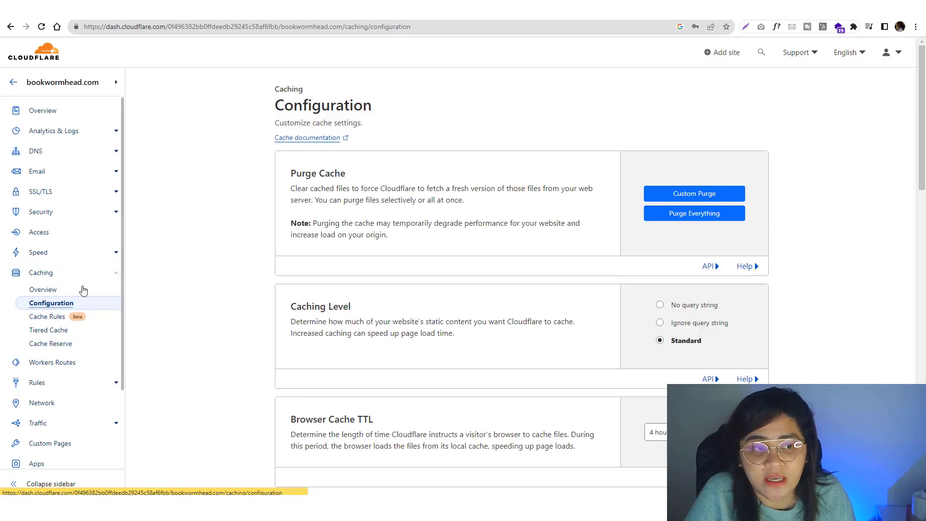
click(694, 215)
click(548, 297)
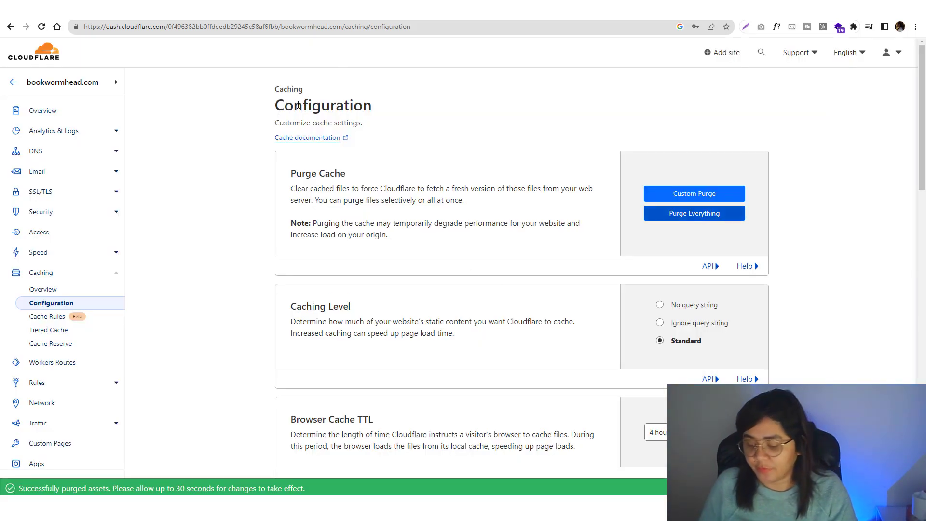
key(ctrl+shift+n)
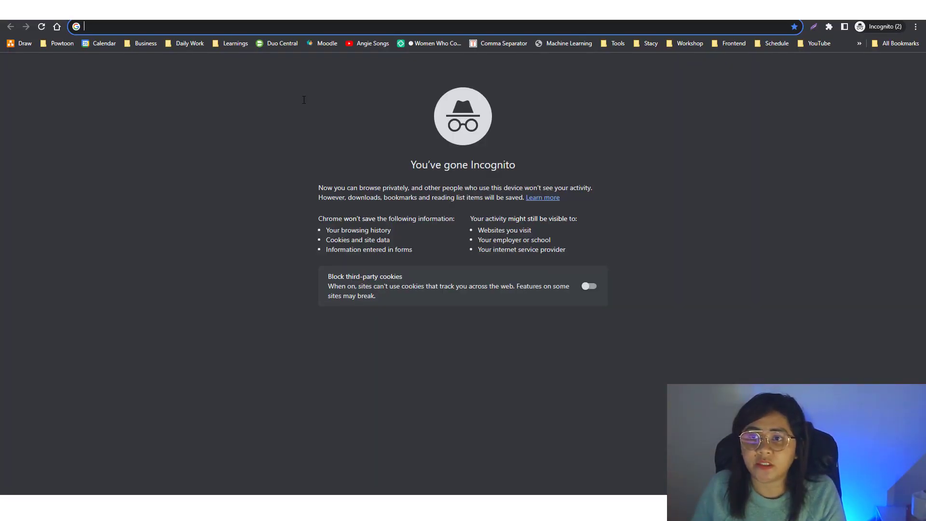
Load bookwormhead.com in Incognito, see 403 Forbidden, then bring back the DNS Zone Editor window.
text(bookwormhead.com)
key(Return)
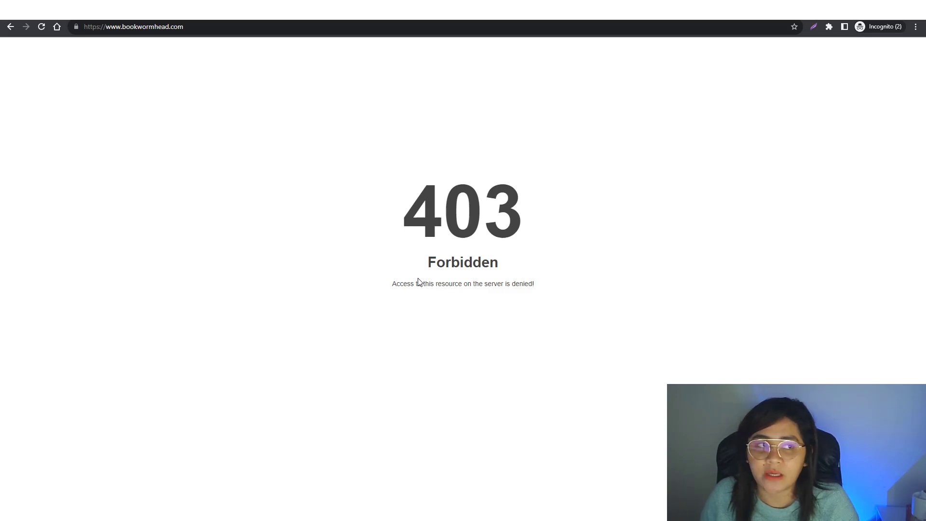
double_click(545, 19)
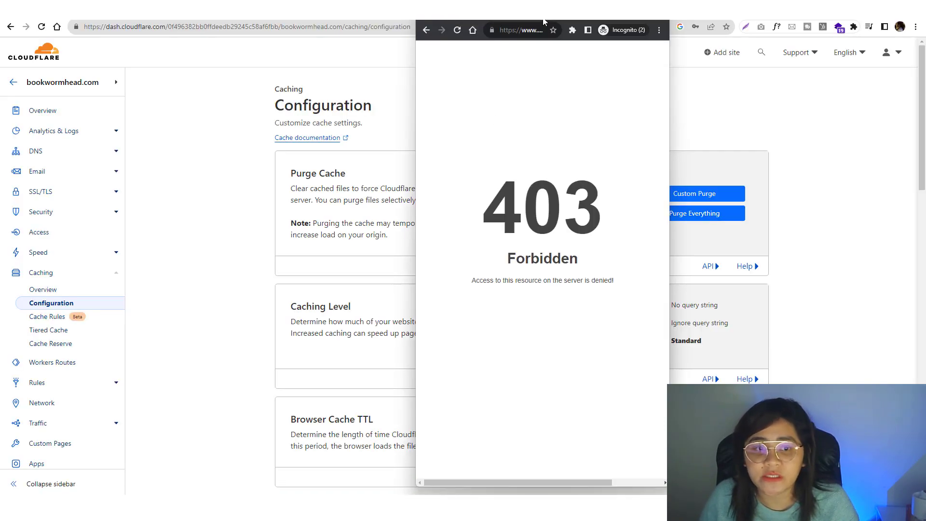
click(135, 67)
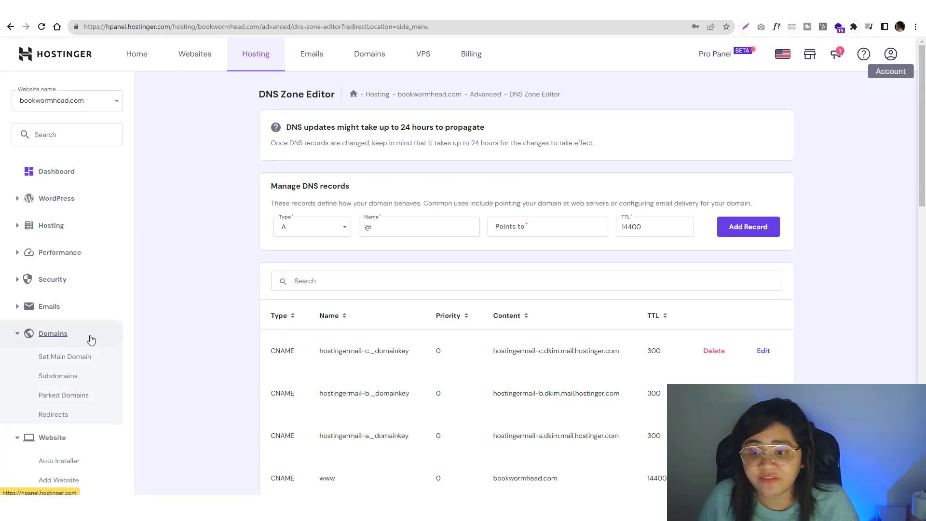
In File Manager for bookwormhead.com's files, preview backup.zip, then close the preview.
scroll(95, 348, down, 5)
click(68, 362)
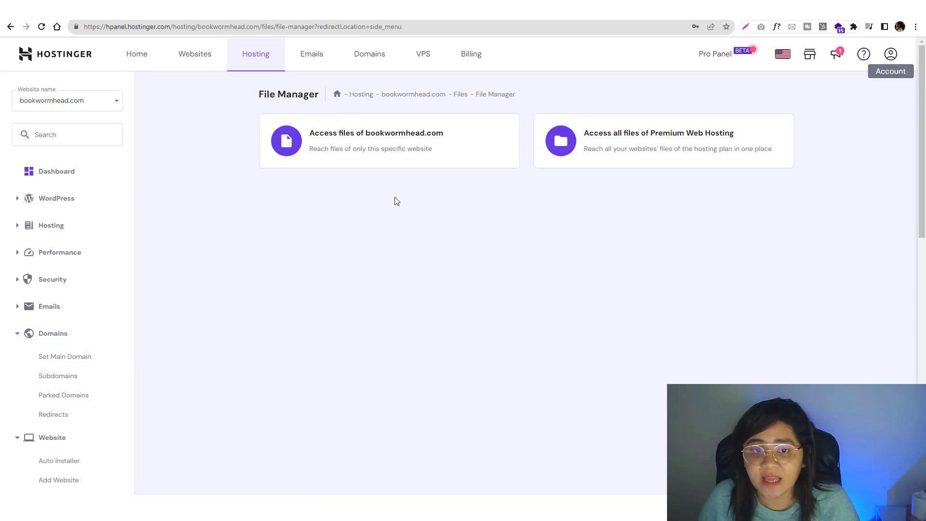
double_click(389, 137)
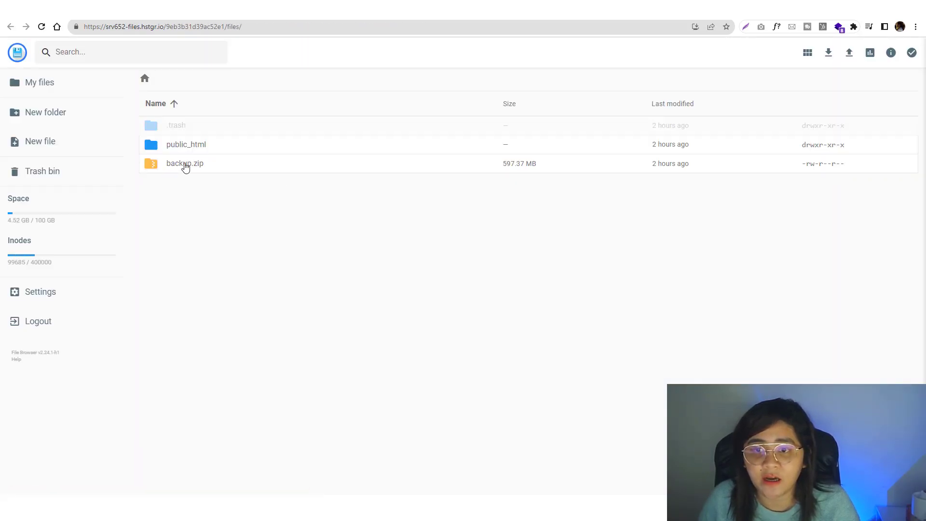
double_click(185, 165)
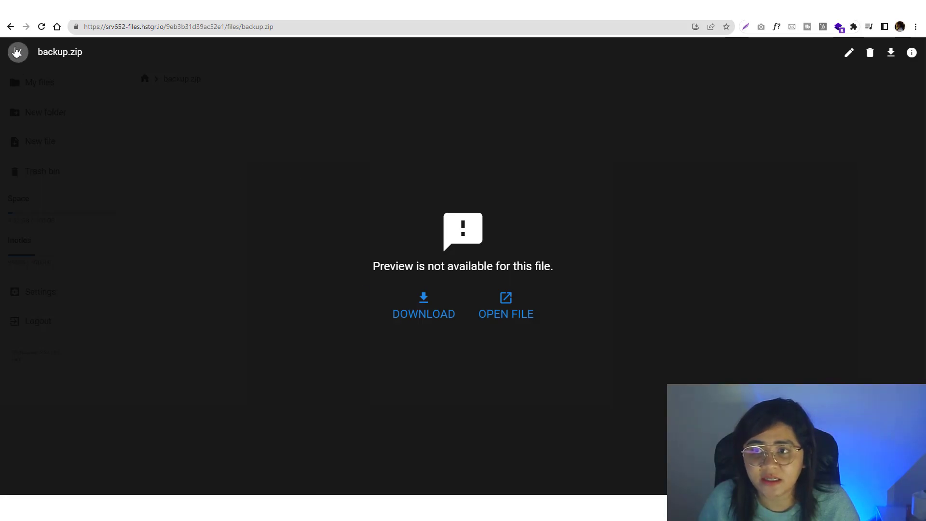
click(17, 52)
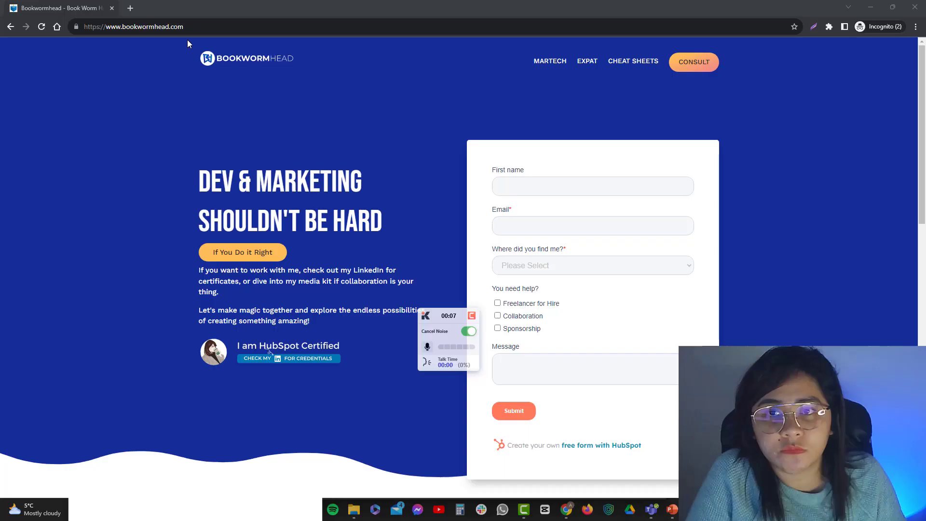
Return to the top-level file list and inspect the restored public_html folder.
key(alt+Tab)
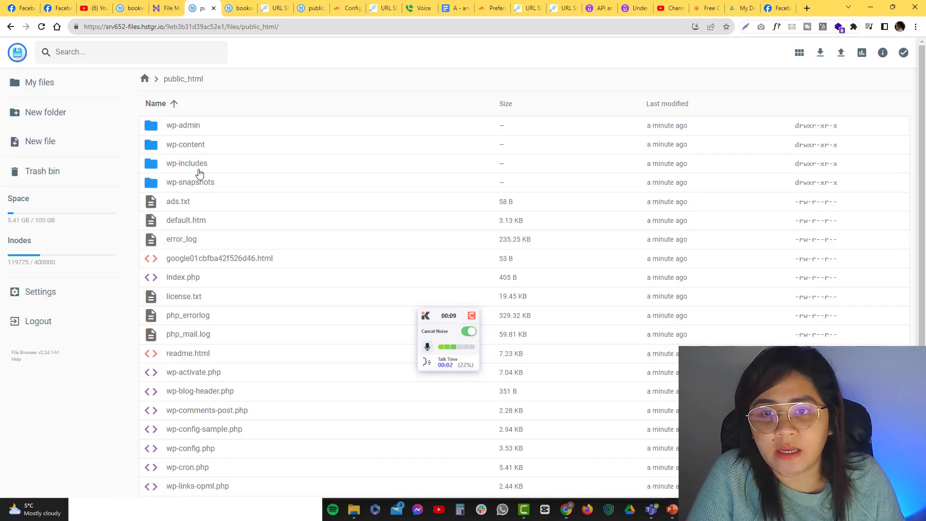
click(150, 79)
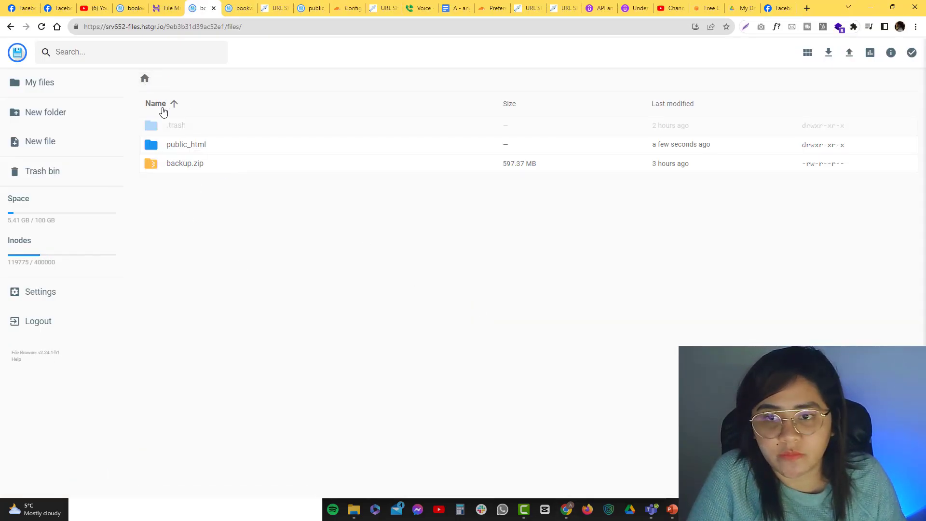
double_click(179, 146)
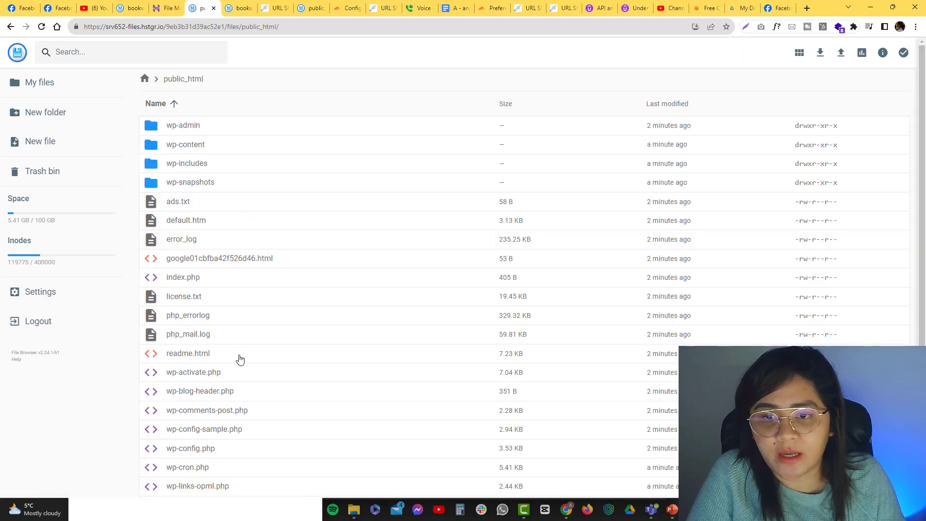
scroll(240, 361, down, 2)
scroll(240, 360, up, 2)
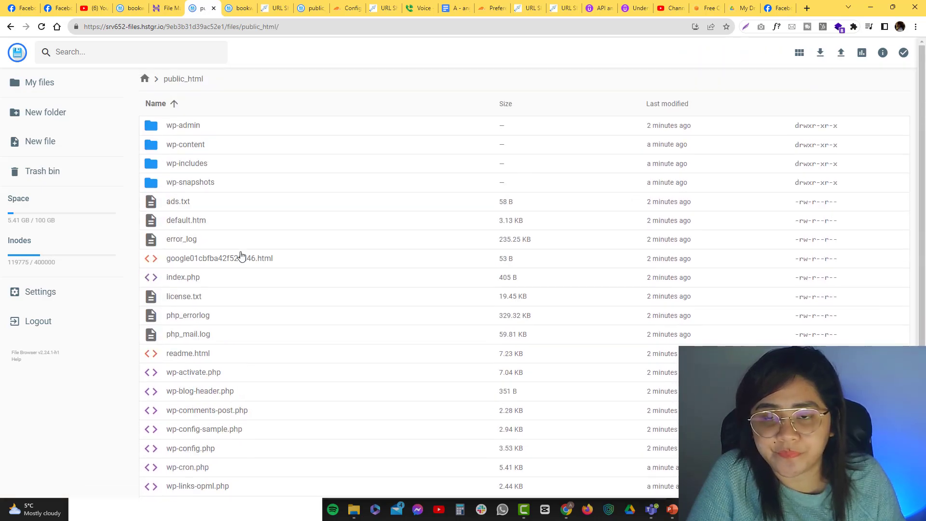
scroll(238, 284, down, 3)
scroll(237, 289, up, 3)
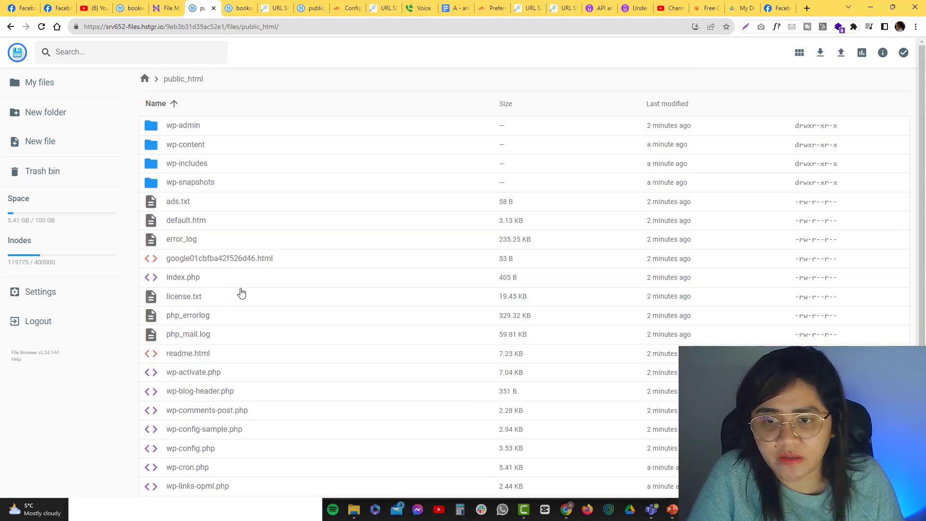
Check the wp-content folder, then inspect the wp-admin folder's subfolders and admin PHP files.
double_click(170, 145)
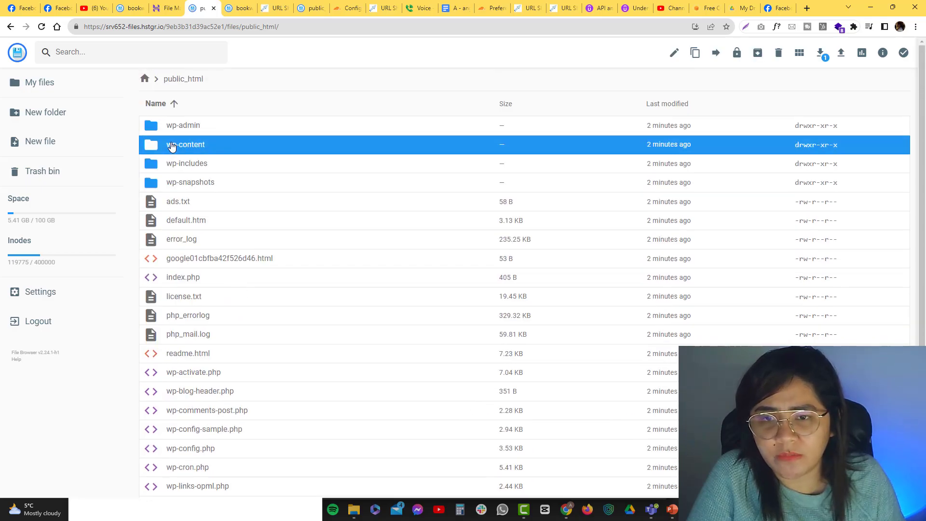
click(184, 80)
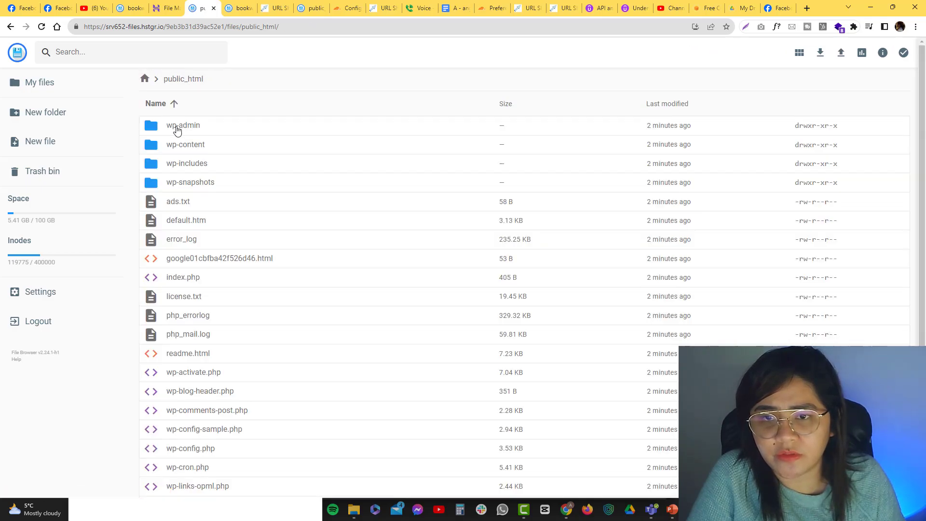
double_click(178, 130)
scroll(198, 290, down, 15)
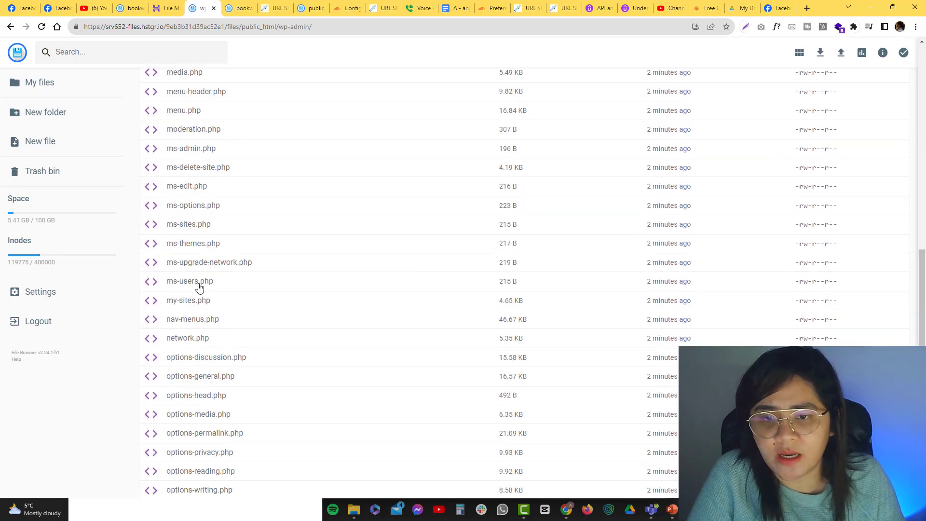
scroll(199, 288, up, 12)
scroll(199, 288, up, 5)
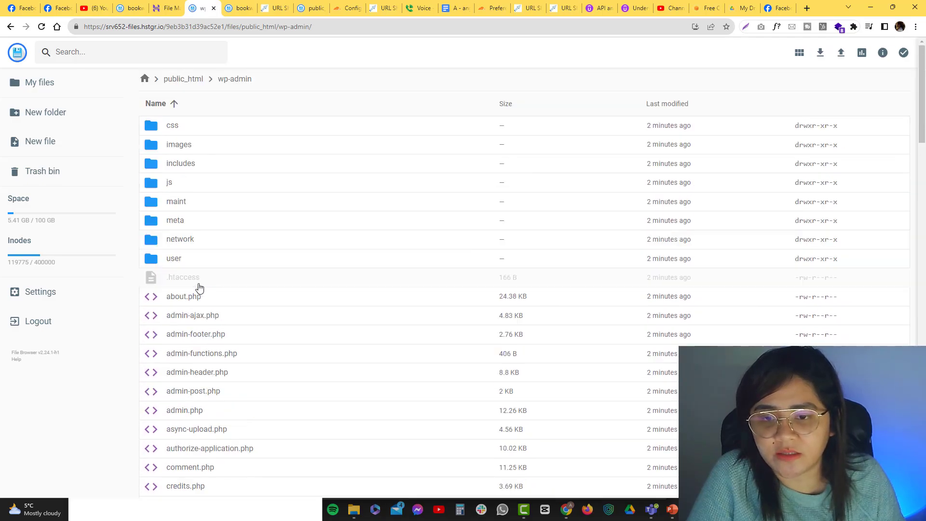
scroll(198, 287, down, 15)
scroll(197, 286, up, 15)
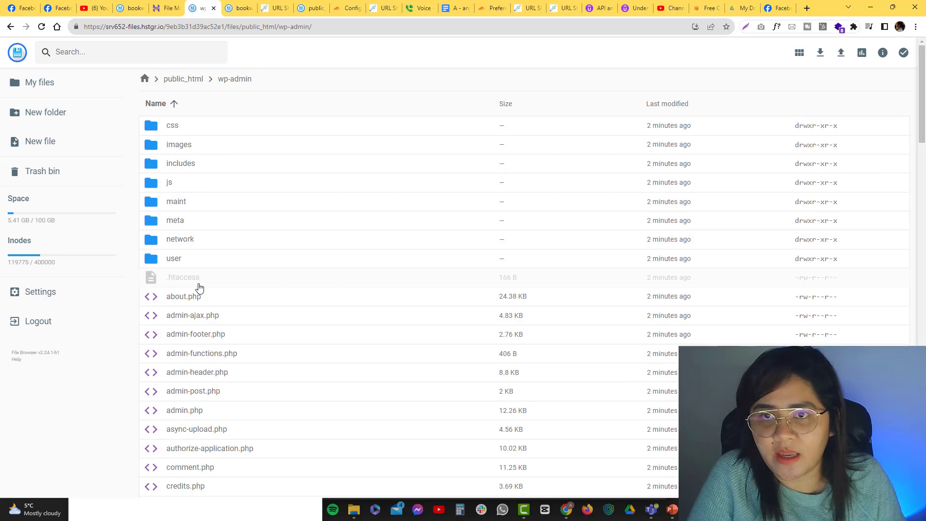
Review Security > Malware Scanner showing the site safe with 18 malicious files removed, then go to Files > File Manager.
click(162, 9)
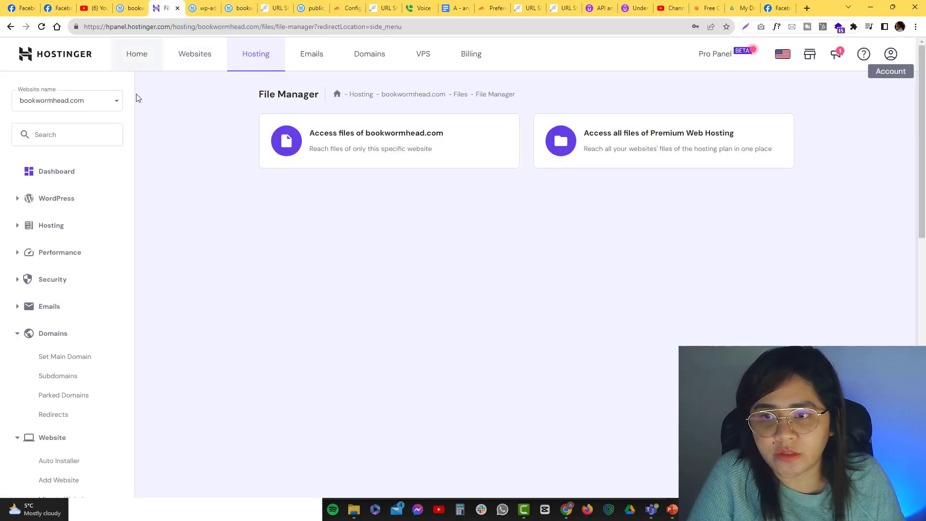
click(56, 284)
click(63, 303)
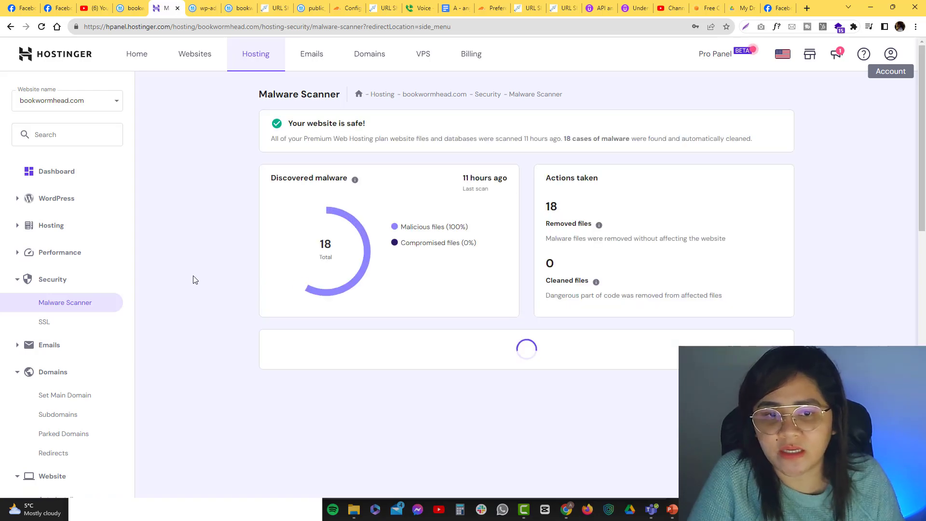
scroll(357, 203, down, 1)
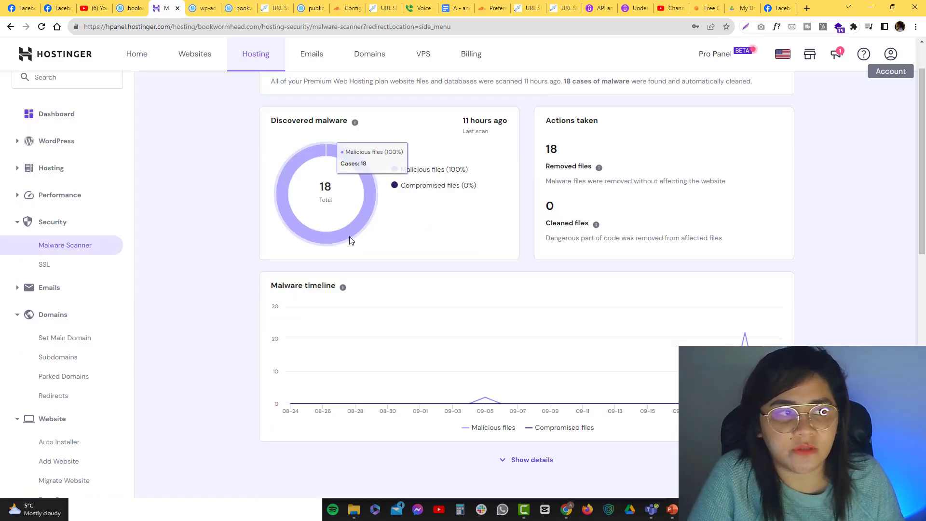
scroll(345, 251, up, 1)
scroll(351, 242, down, 4)
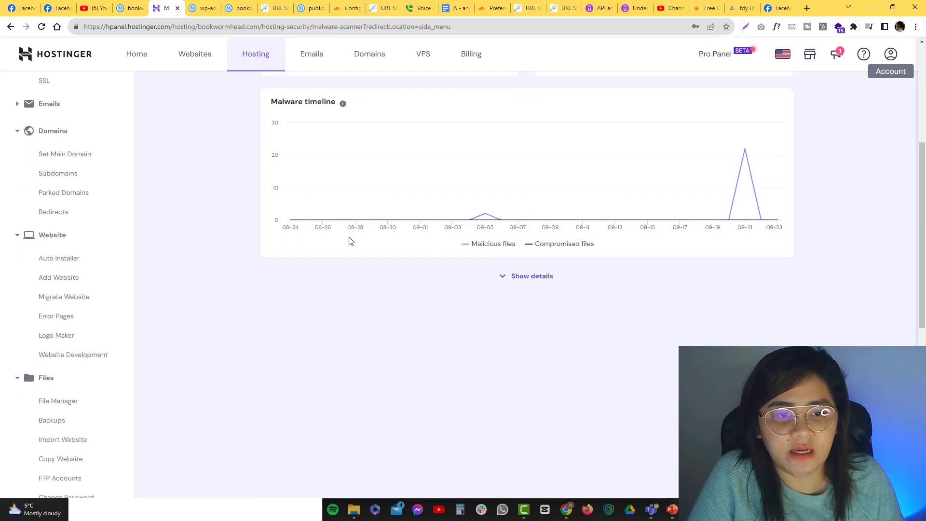
click(65, 402)
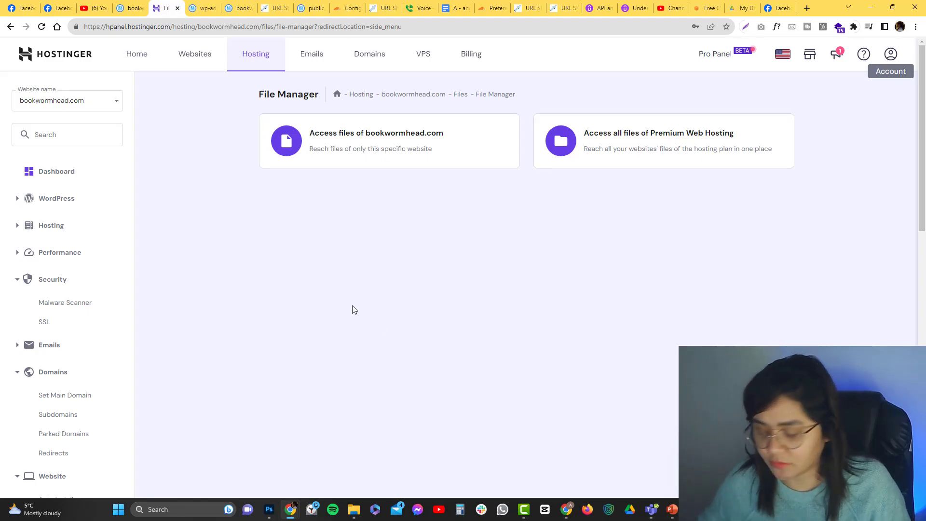
Load bookwormhead.com in an incognito window and confirm the homepage article list displays.
key(ctrl+shift+n)
text(book)
key(Return)
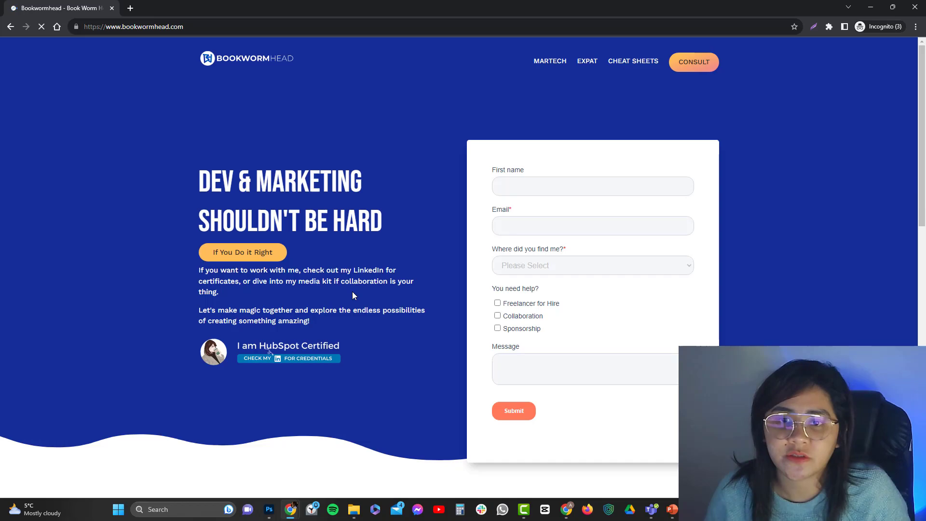
scroll(353, 292, down, 10)
scroll(352, 292, down, 4)
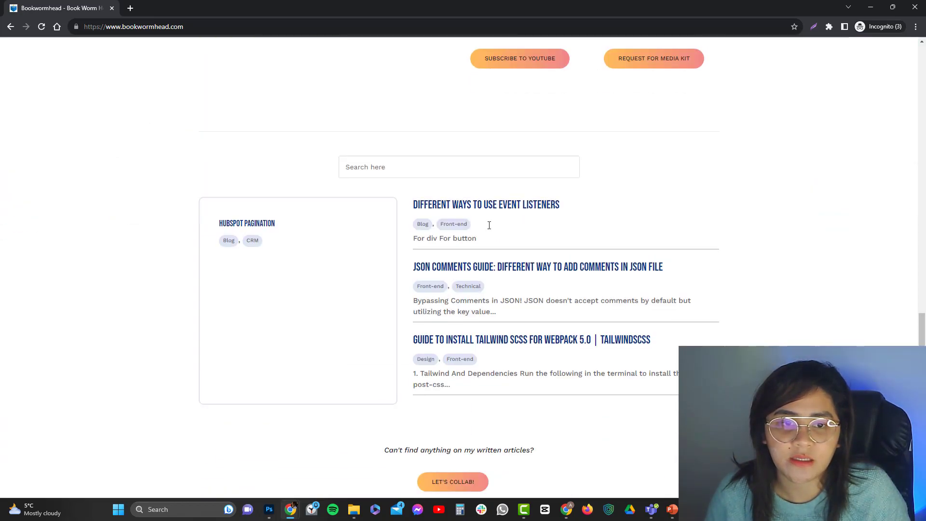
Open the 'Different Ways to Use Event Listeners' article, note its 404 page, and return to the homepage.
click(500, 206)
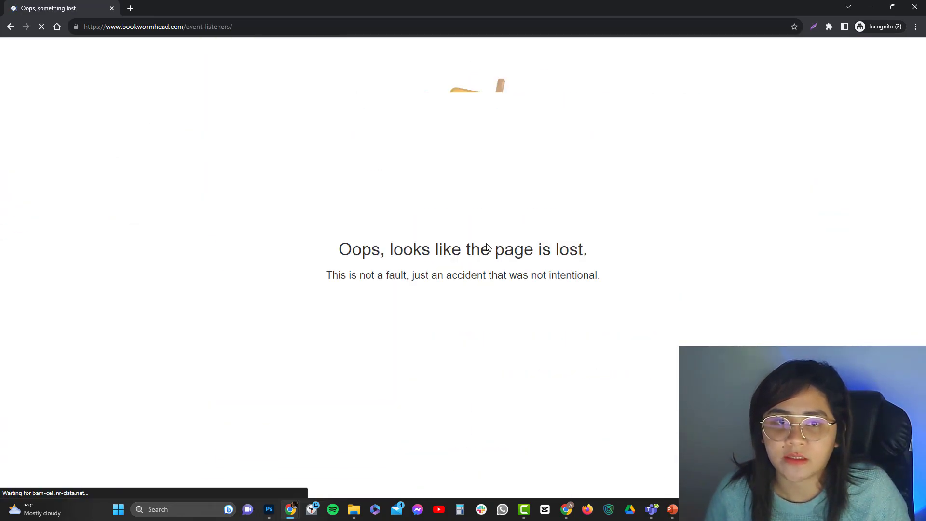
click(241, 28)
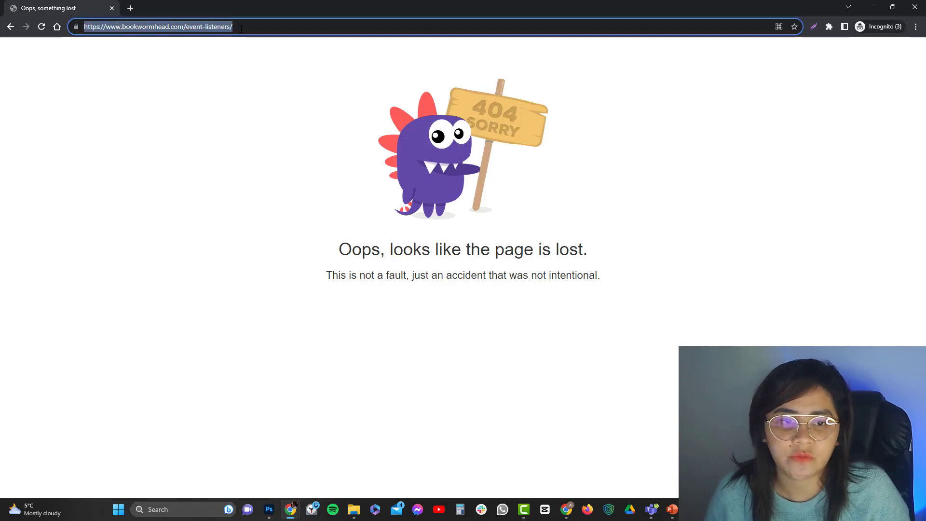
click(215, 46)
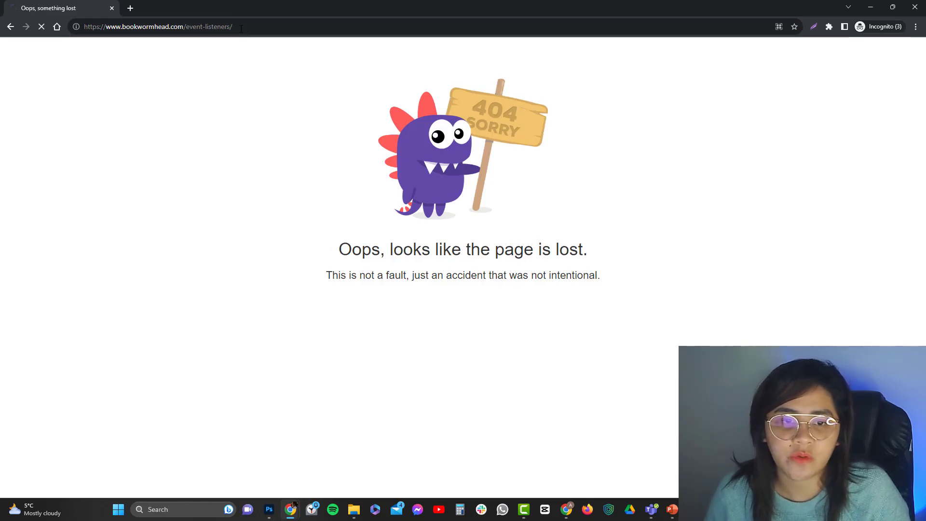
click(11, 27)
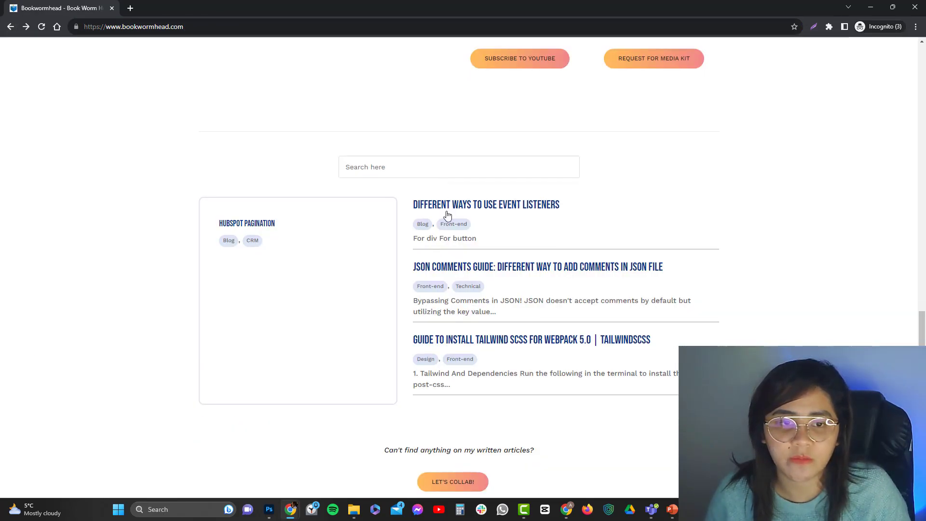
scroll(484, 331, up, 15)
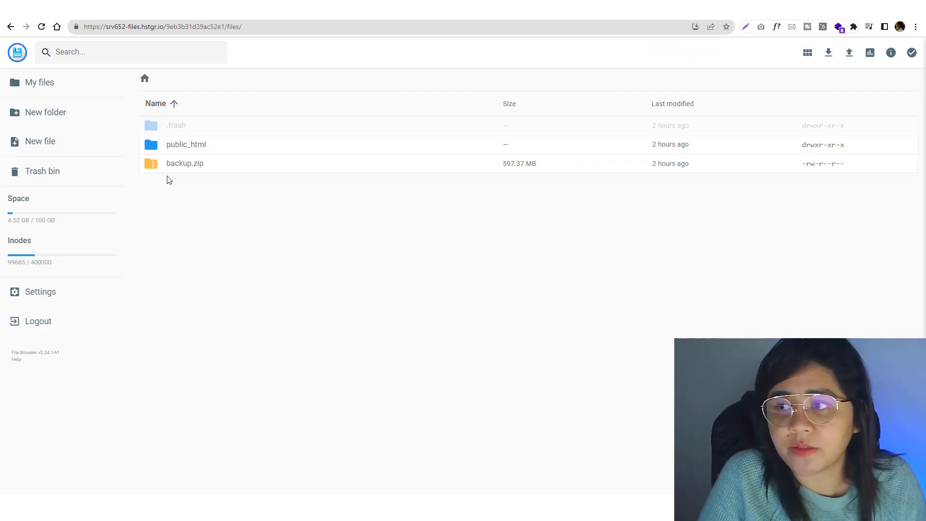
drag(0, 102, 0, 57)
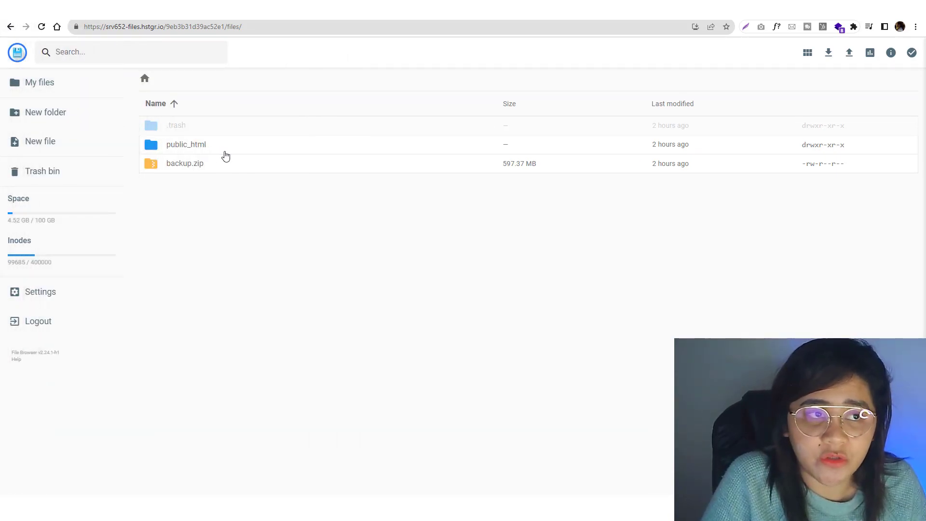